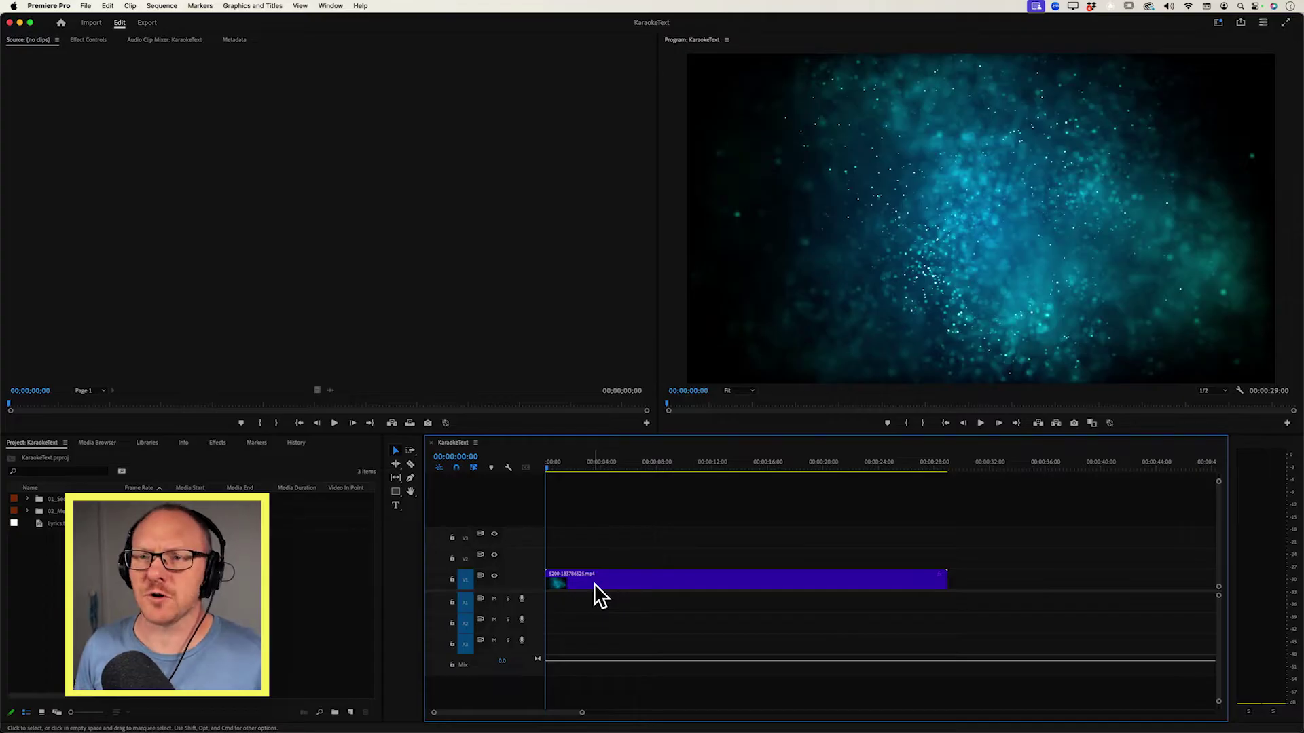
# Switch Premiere Pro to the Captions and Graphics workspace from the Window > Workspaces menu
pyautogui.click(326, 6)
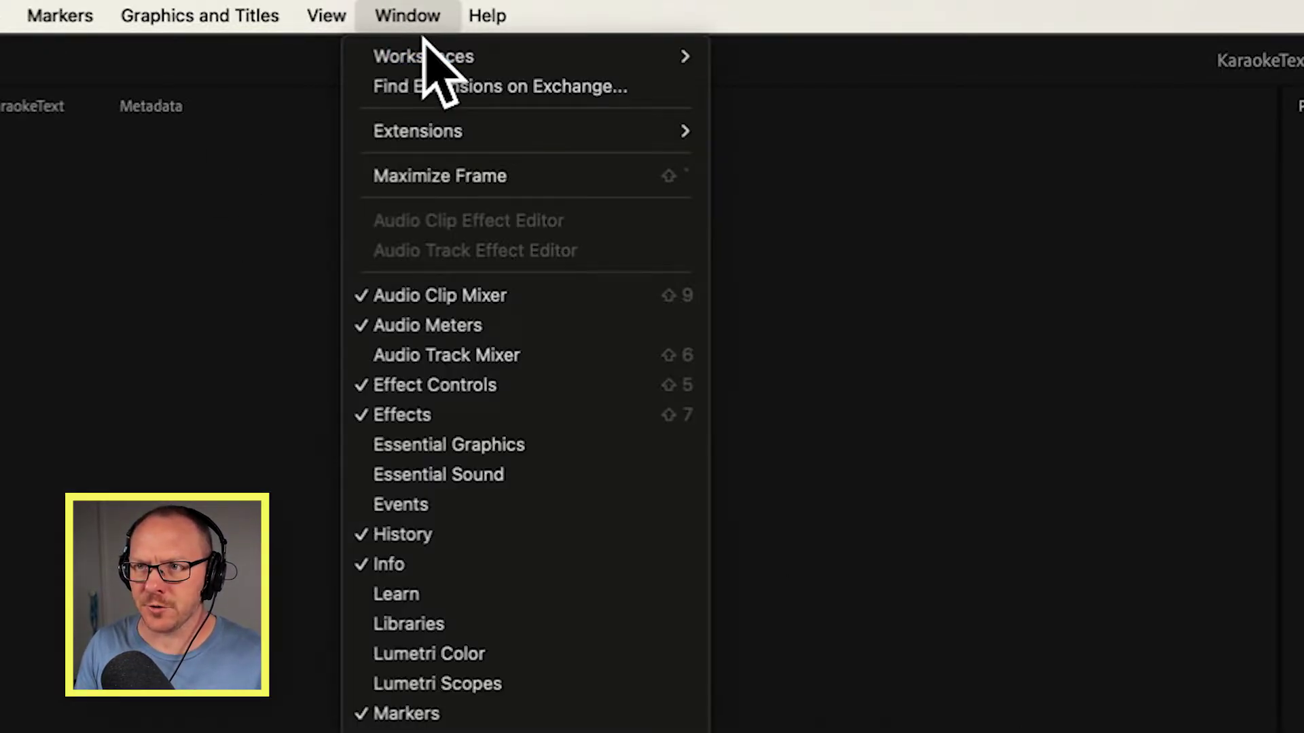
pyautogui.moveTo(429, 54)
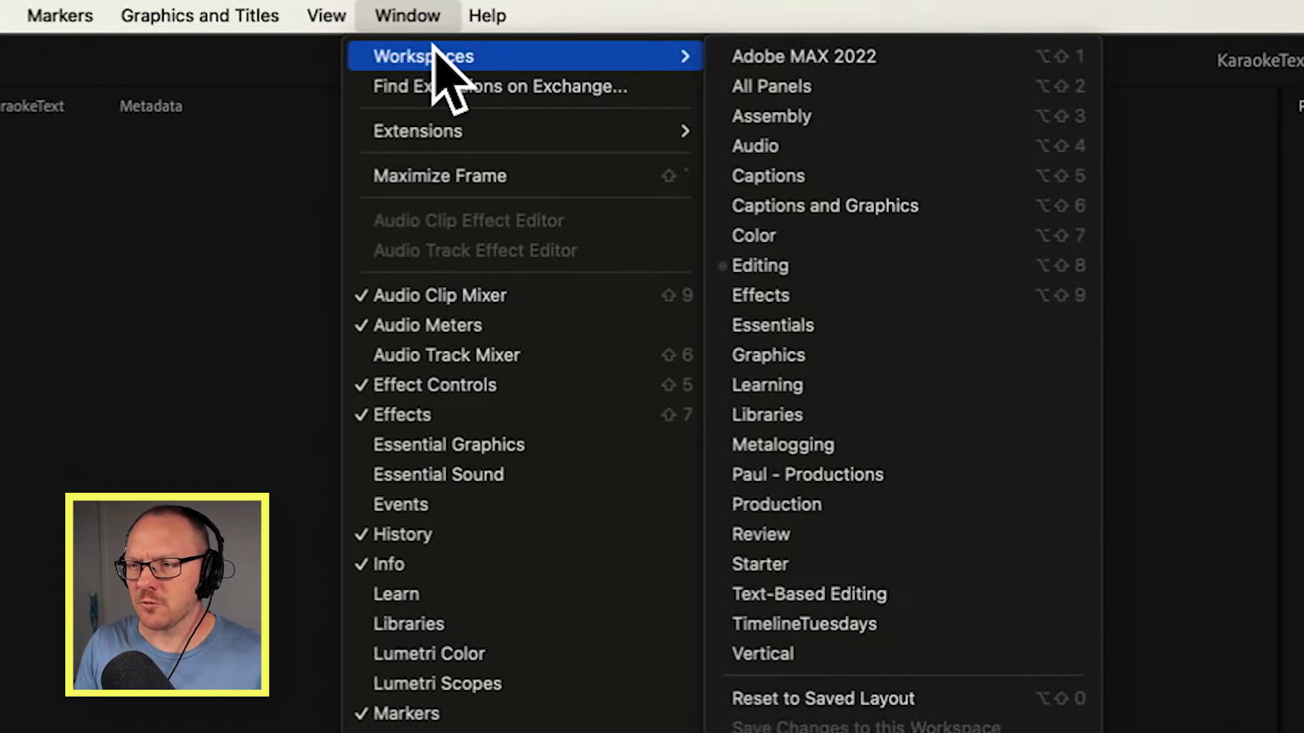
pyautogui.click(895, 208)
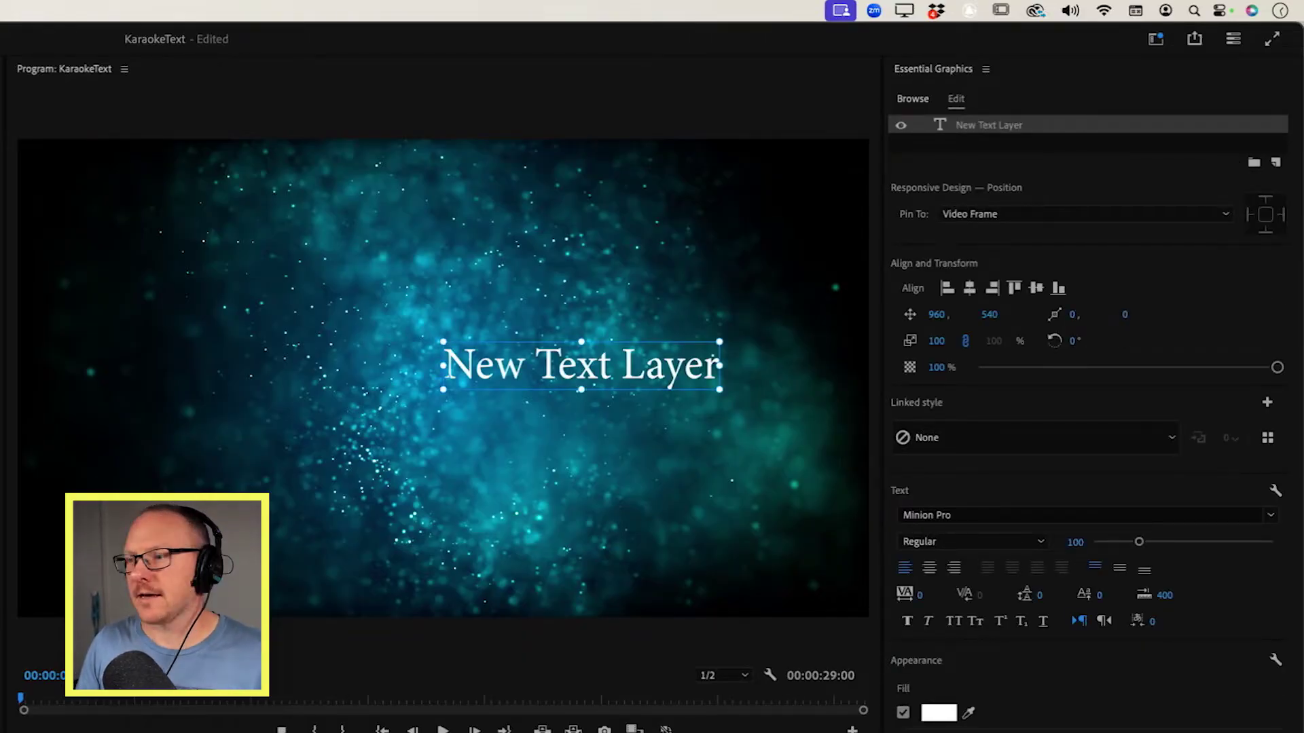
# Replace the placeholder with the four pasted lyric lines and centre them horizontally and vertically
pyautogui.doubleClick(509, 366)
pyautogui.press('super+v')
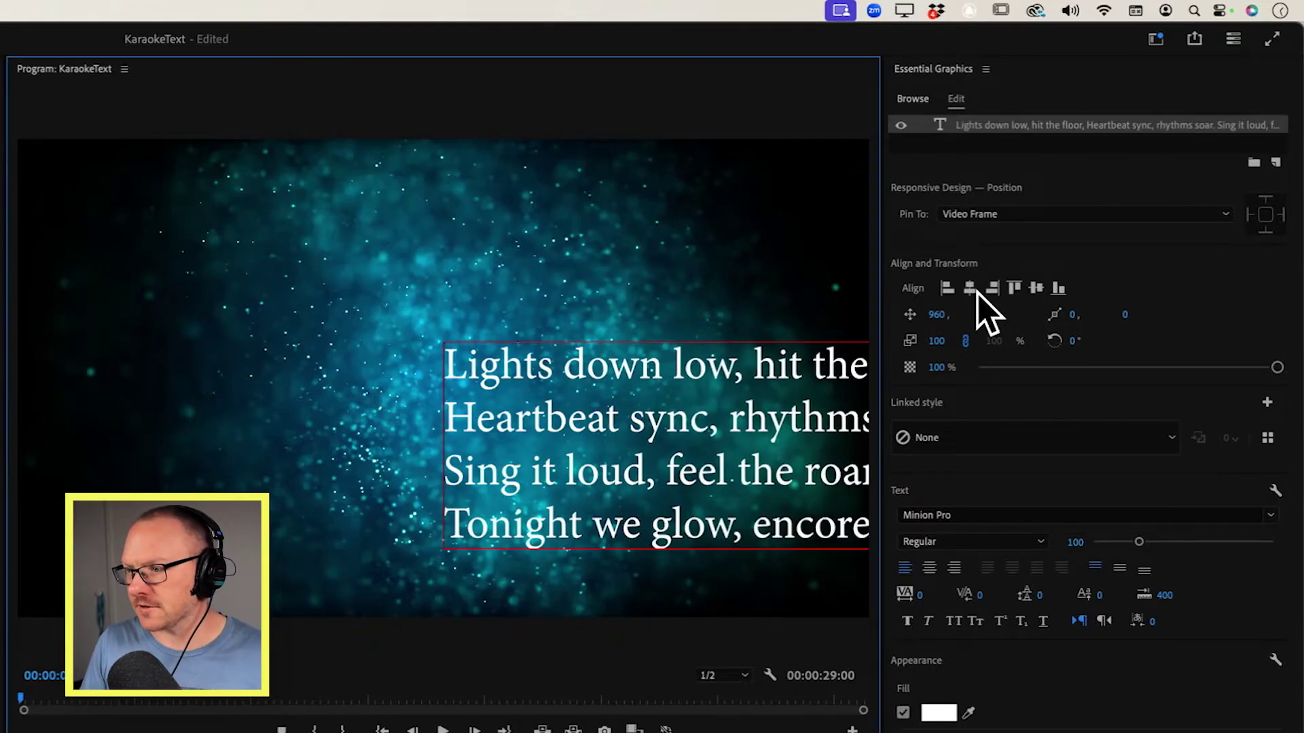
pyautogui.click(971, 289)
pyautogui.click(1036, 288)
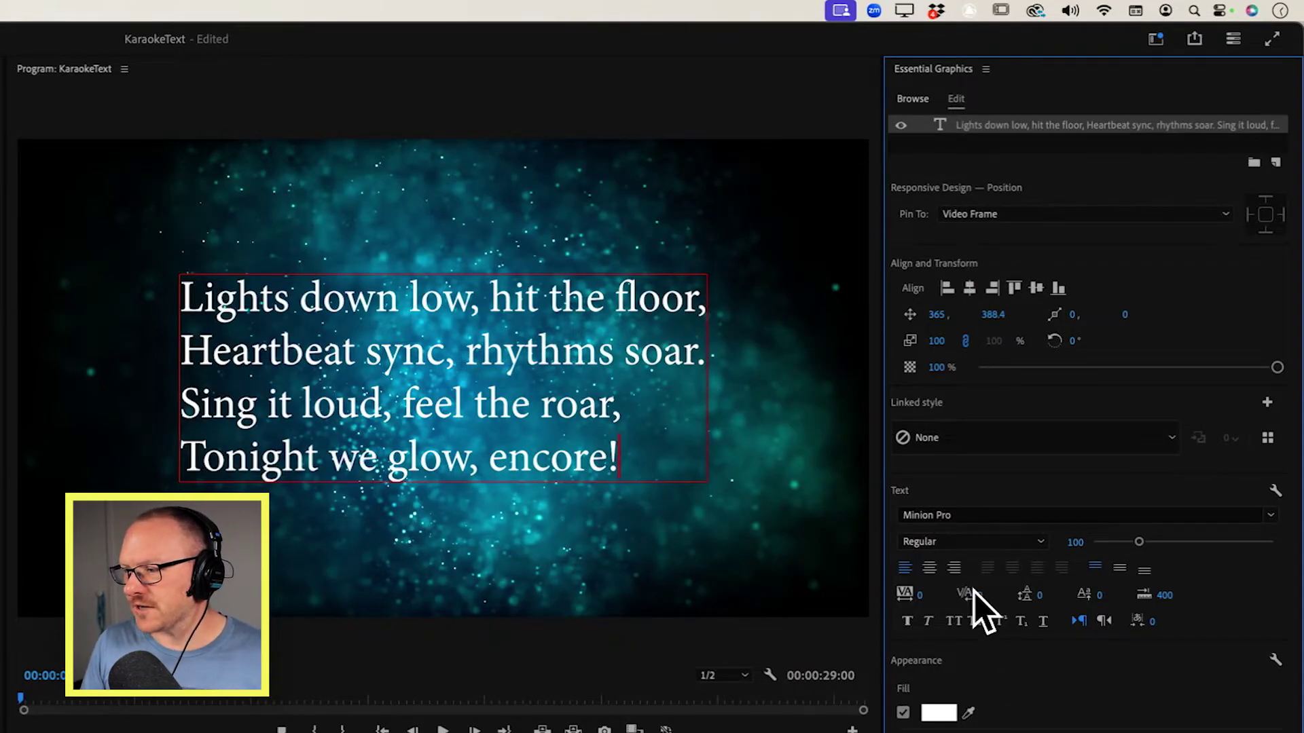
# Set the lyrics font to Arial Bold and recentre the text
pyautogui.click(960, 514)
pyautogui.write('arial')
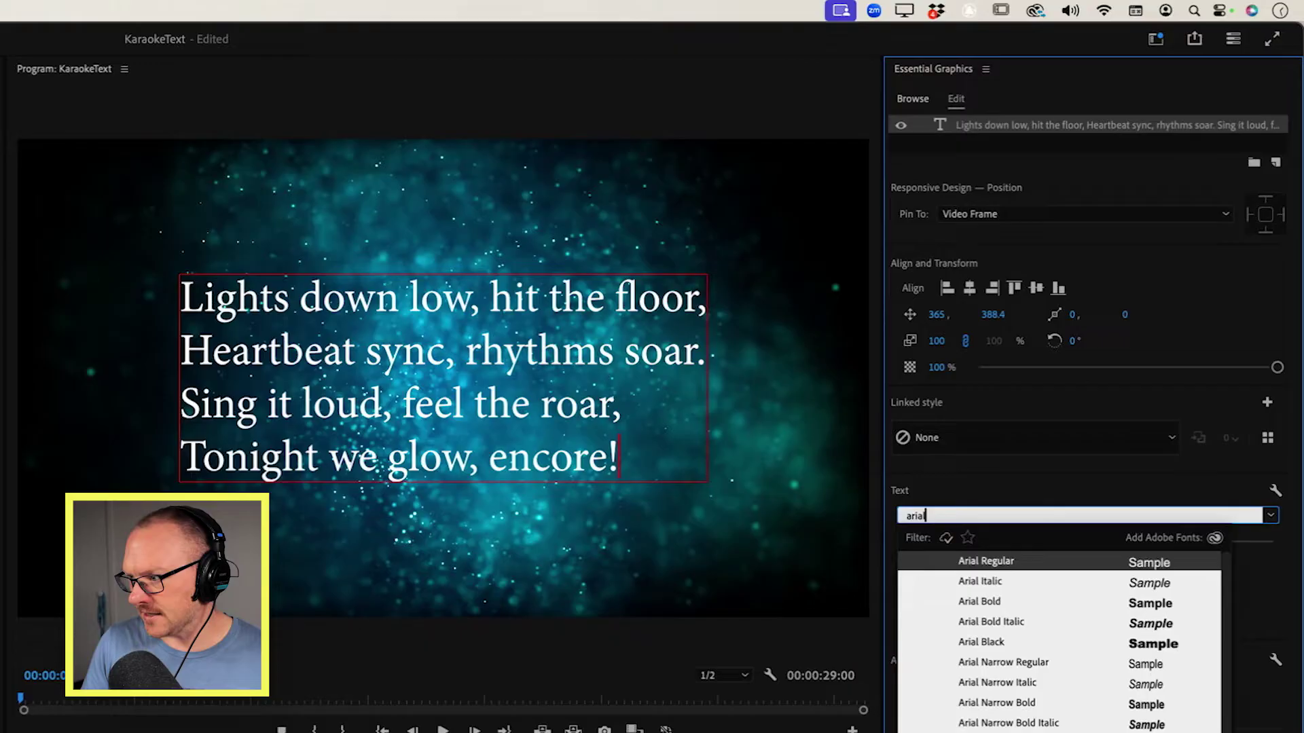
pyautogui.click(980, 601)
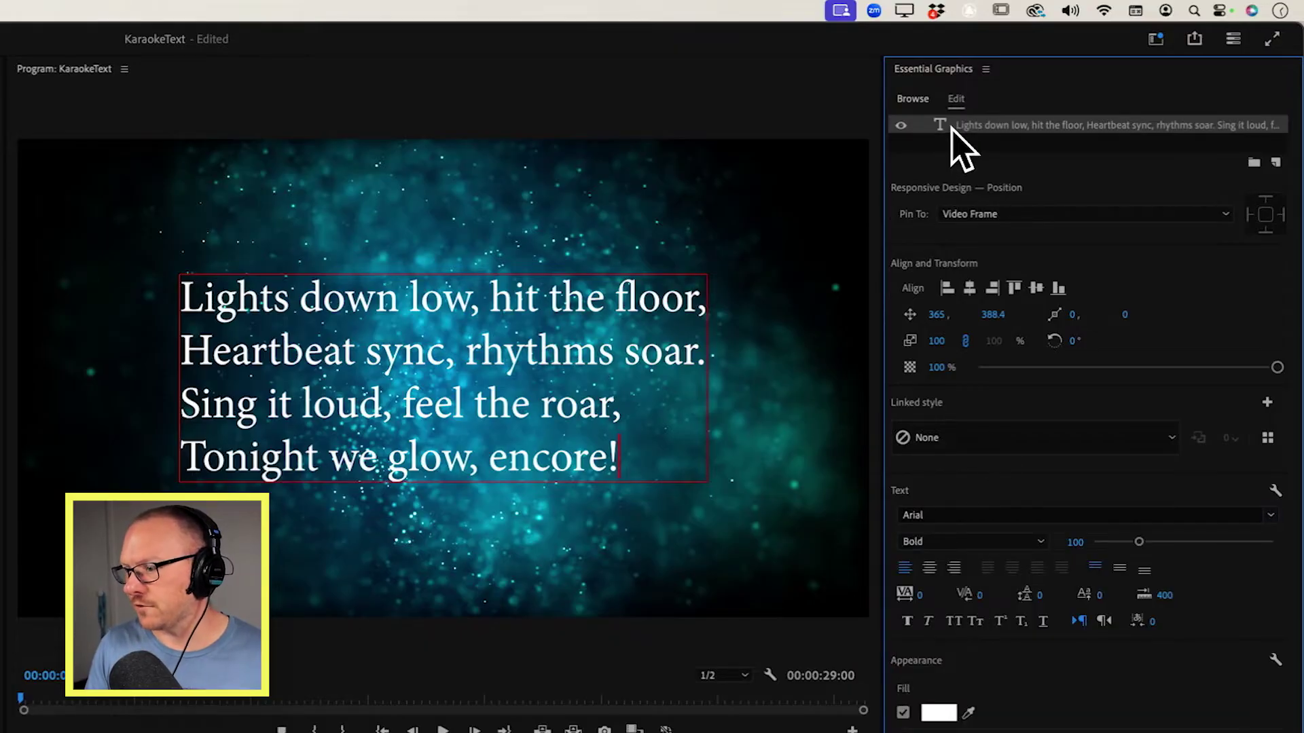
pyautogui.click(930, 567)
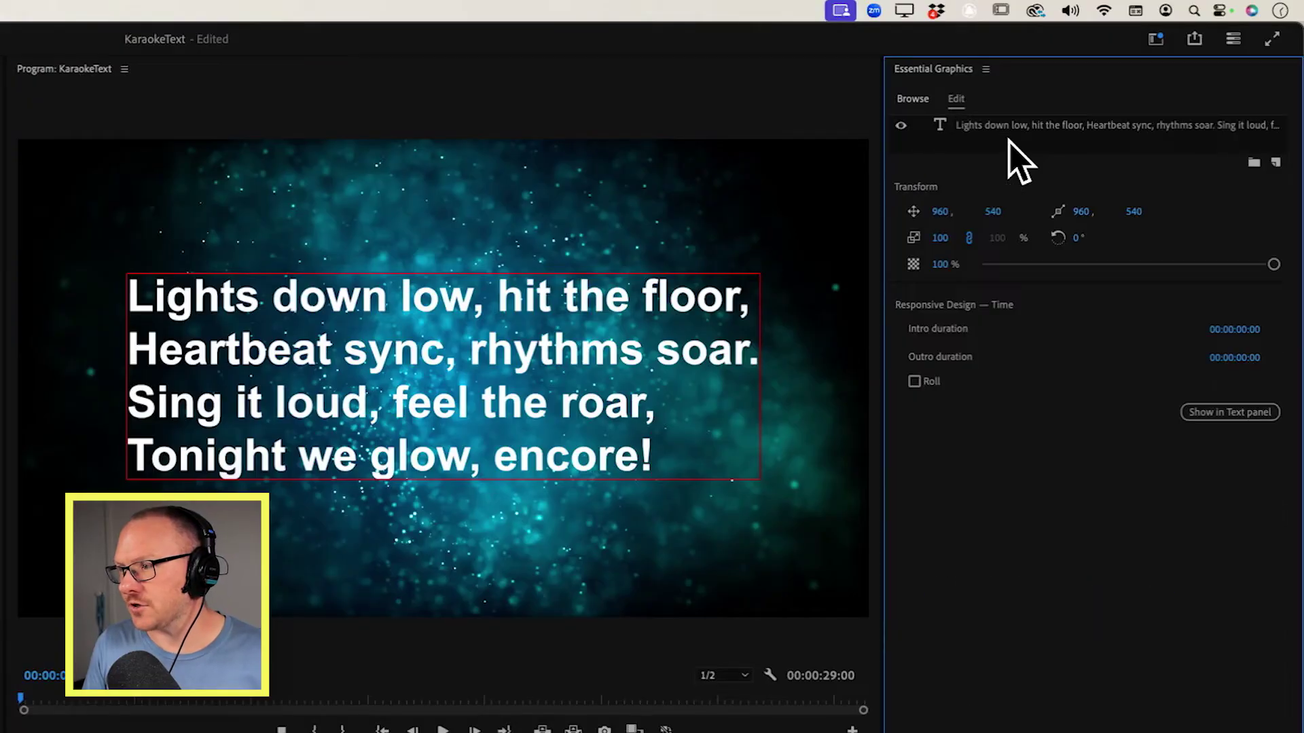
# Add a new rectangle shape layer with a yellow fill
pyautogui.click(1274, 163)
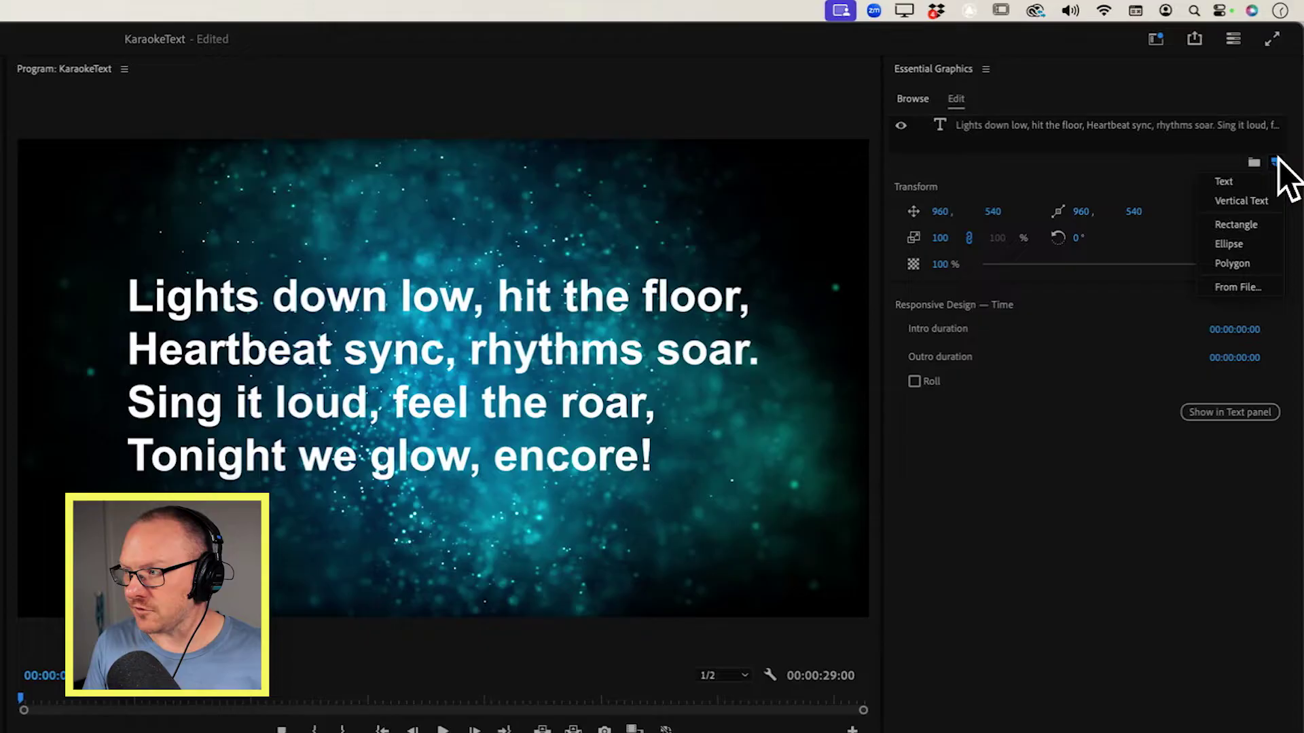
pyautogui.click(1237, 225)
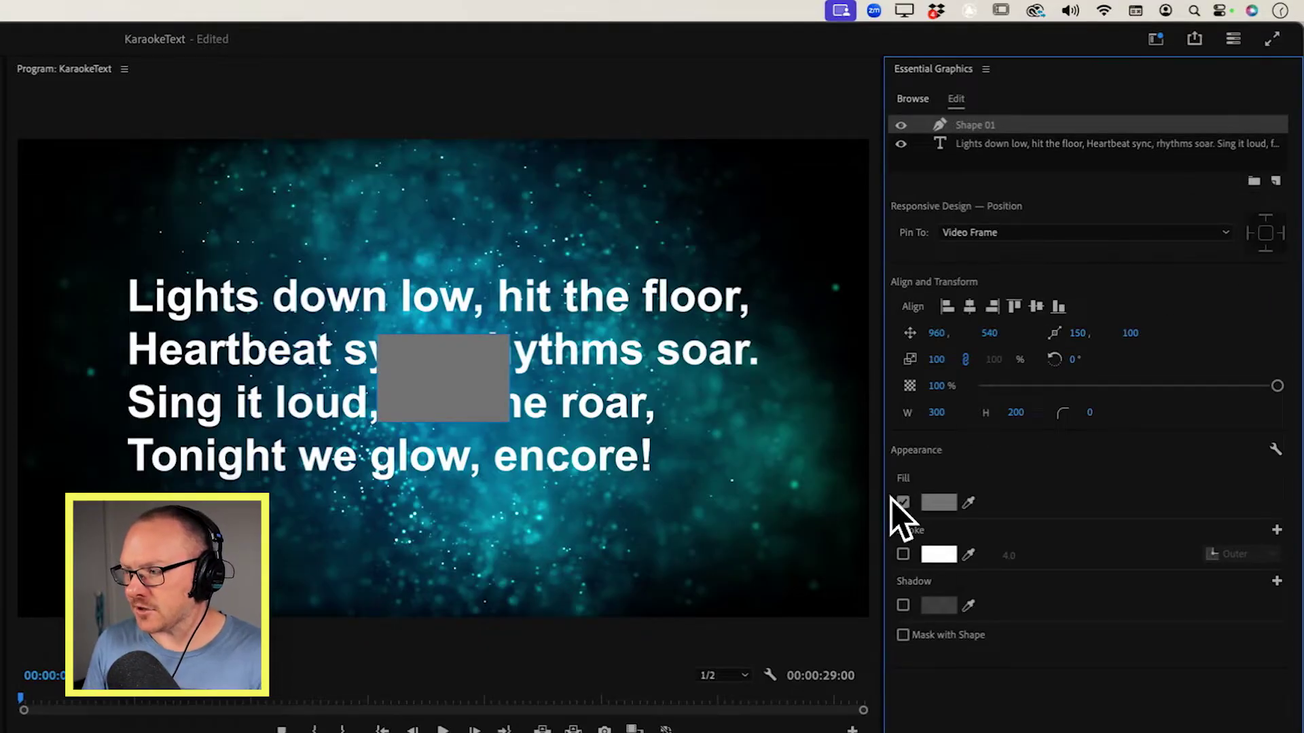
pyautogui.click(939, 503)
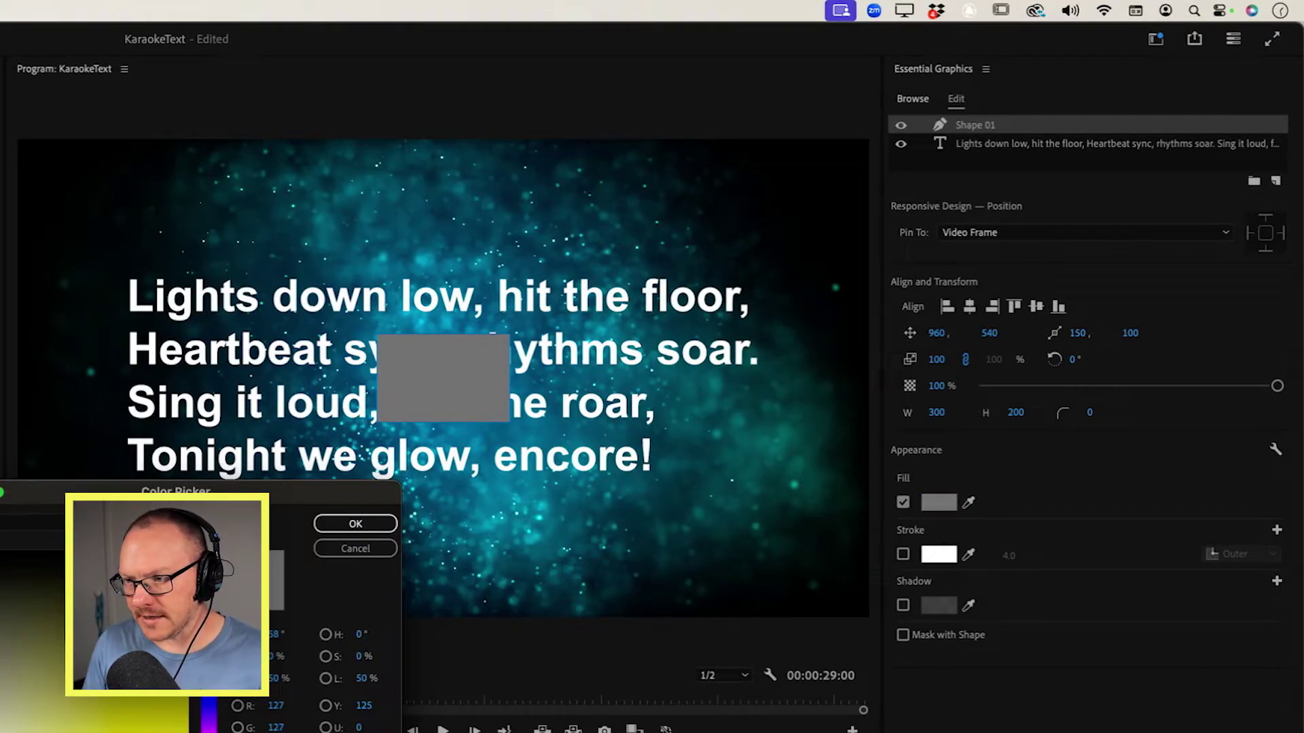
pyautogui.click(355, 523)
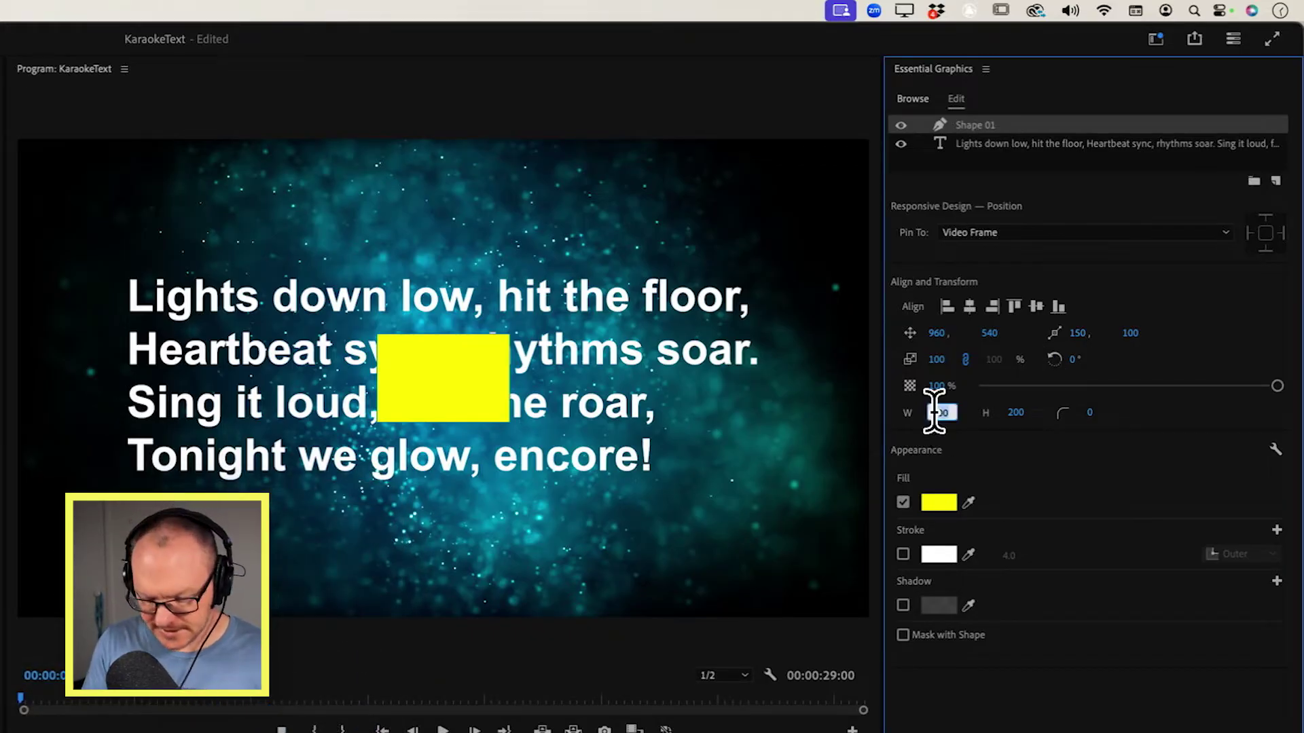
# Size the rectangle to 1920 wide by 1080 high
pyautogui.write('1920')
pyautogui.press('Return')
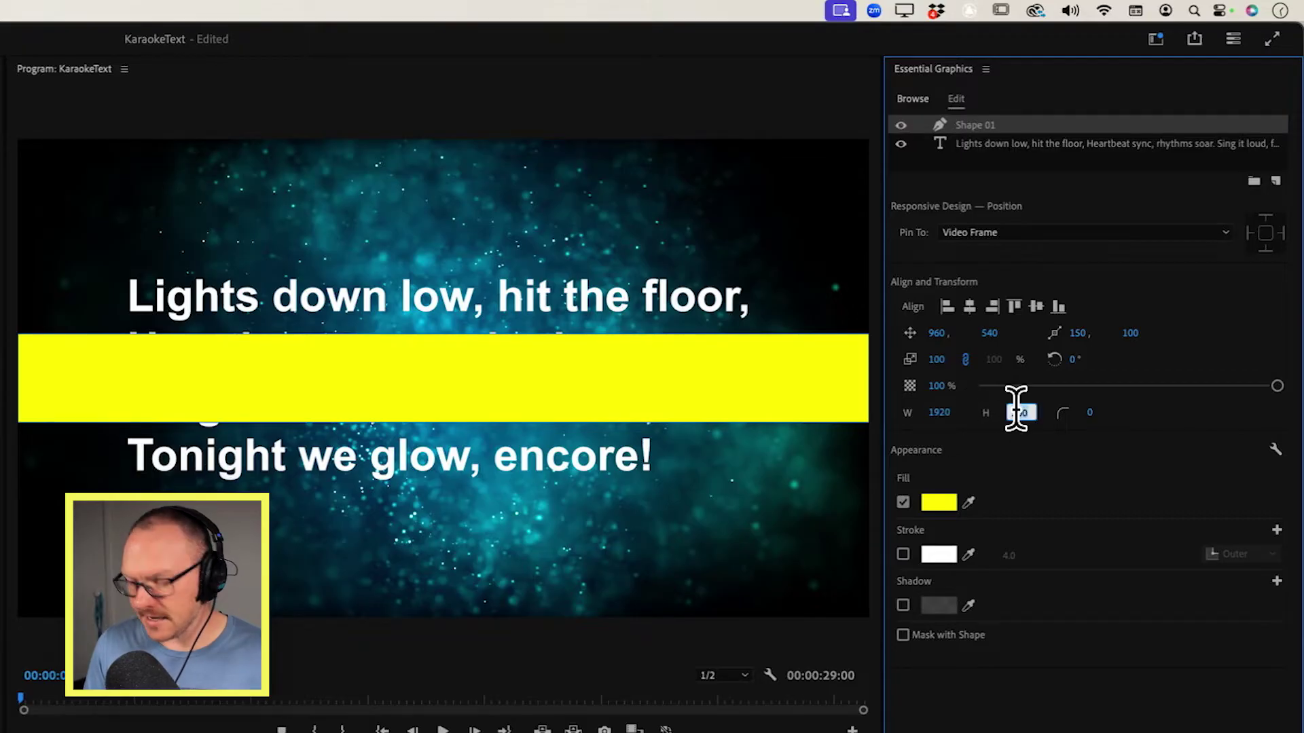
pyautogui.write('1080')
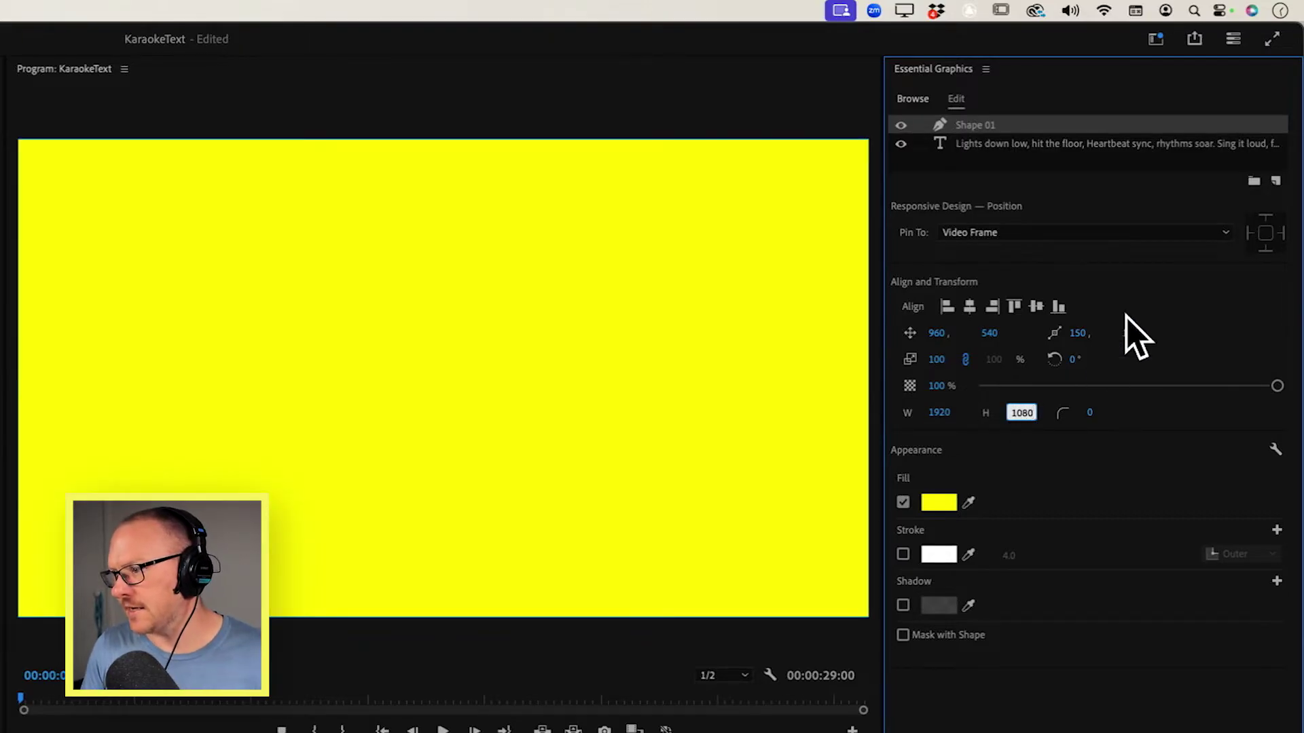
pyautogui.click(1036, 144)
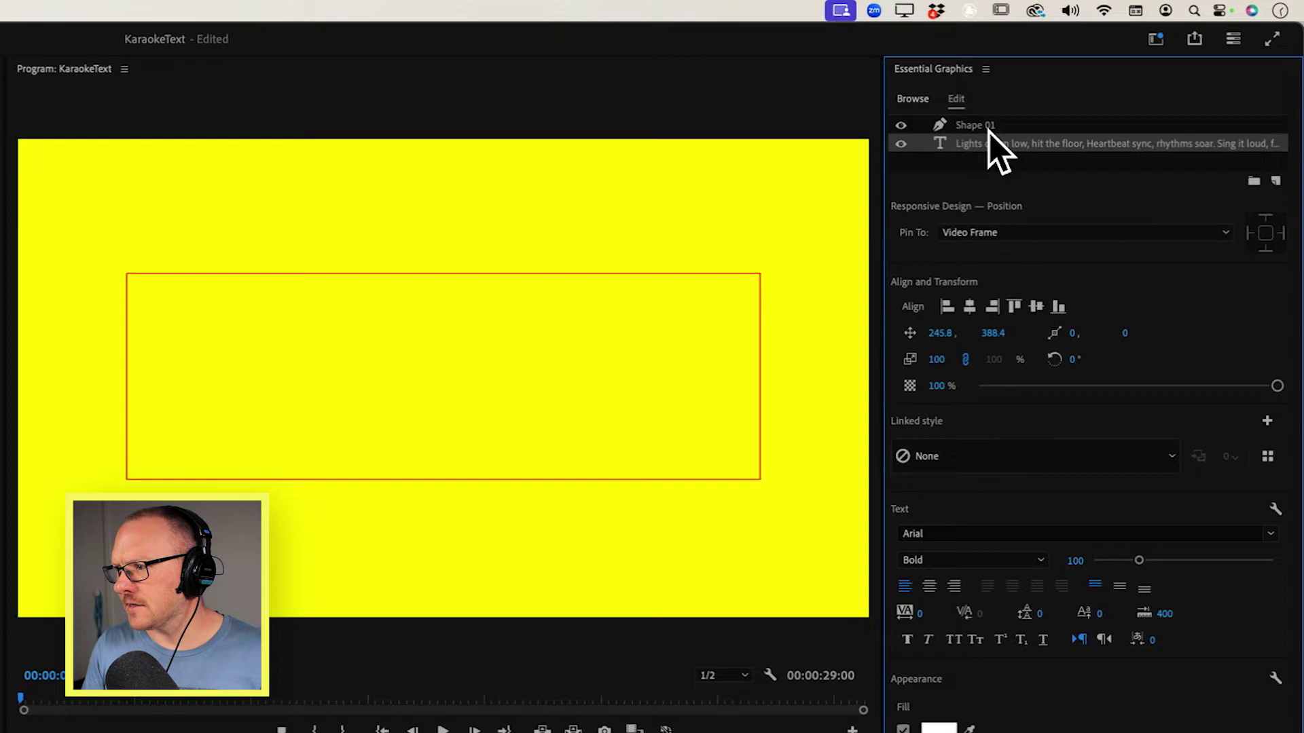
pyautogui.click(988, 126)
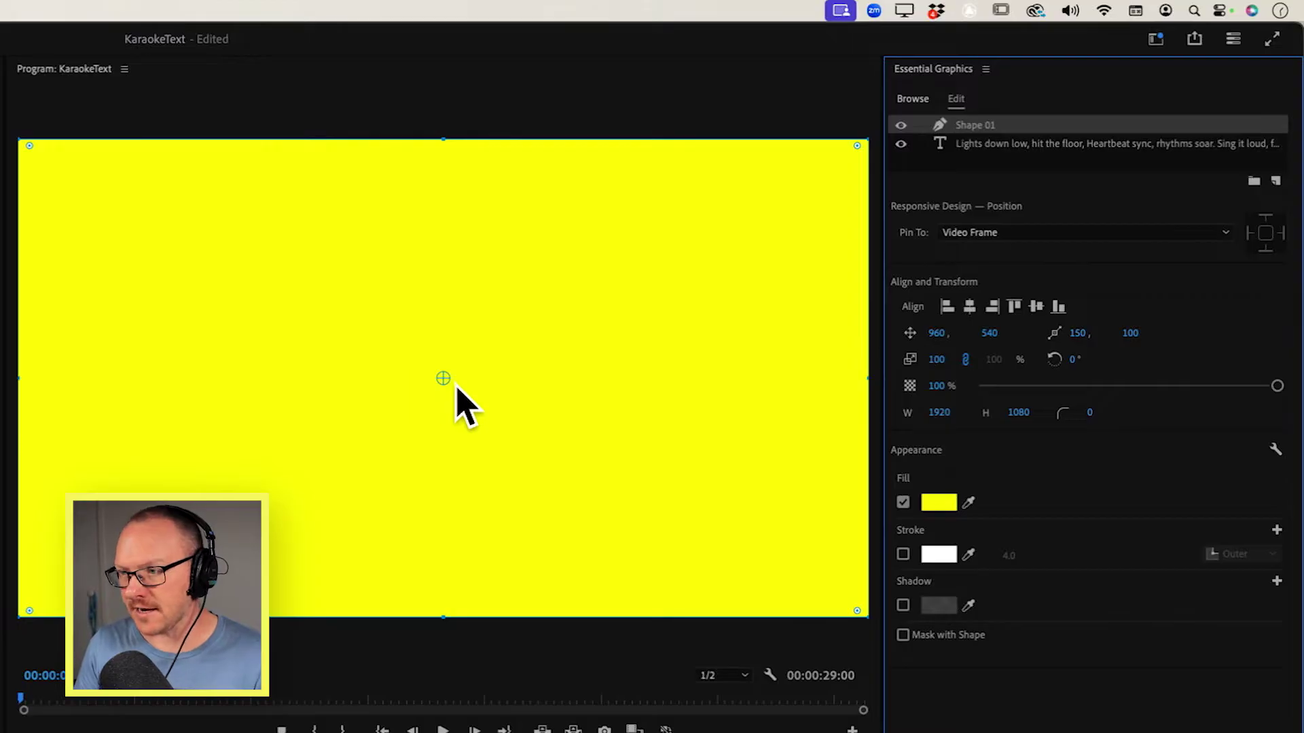
# Turn on snapping and snap the rectangle's anchor point to its left edge
pyautogui.moveTo(442, 378); pyautogui.dragTo(242, 392)
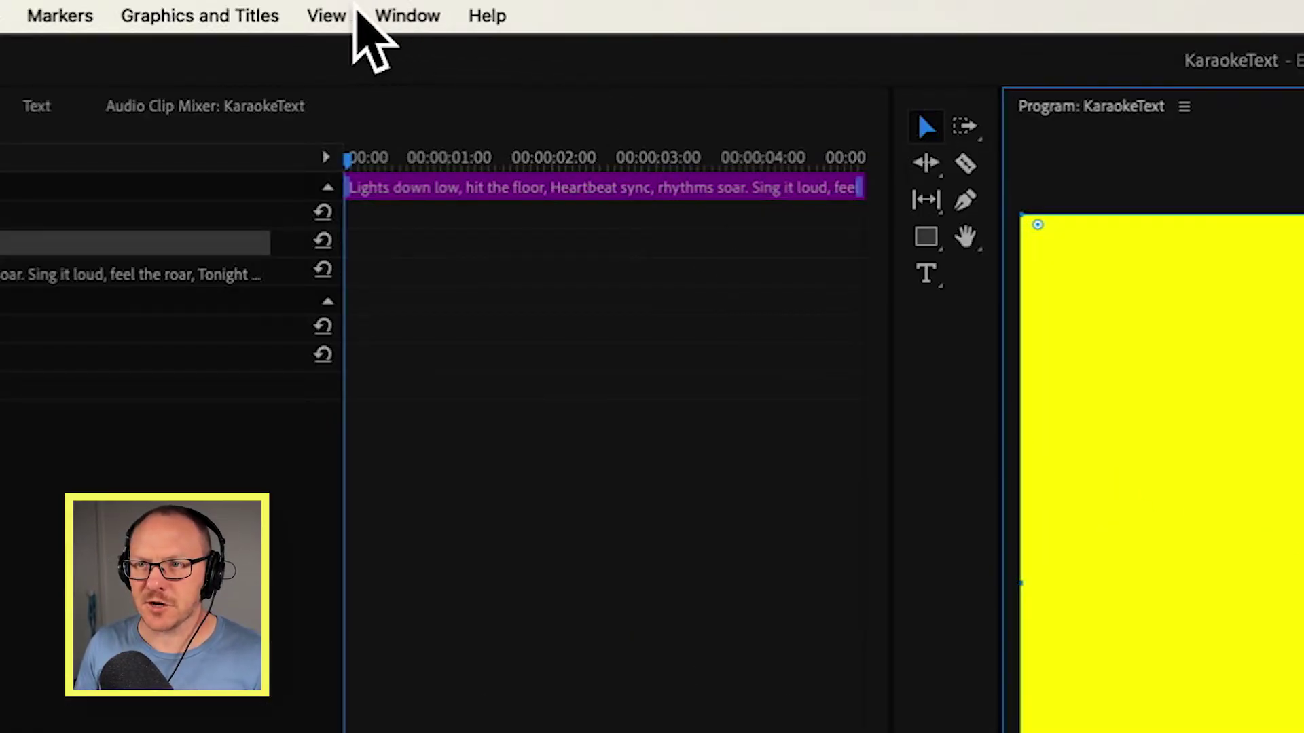
pyautogui.click(327, 15)
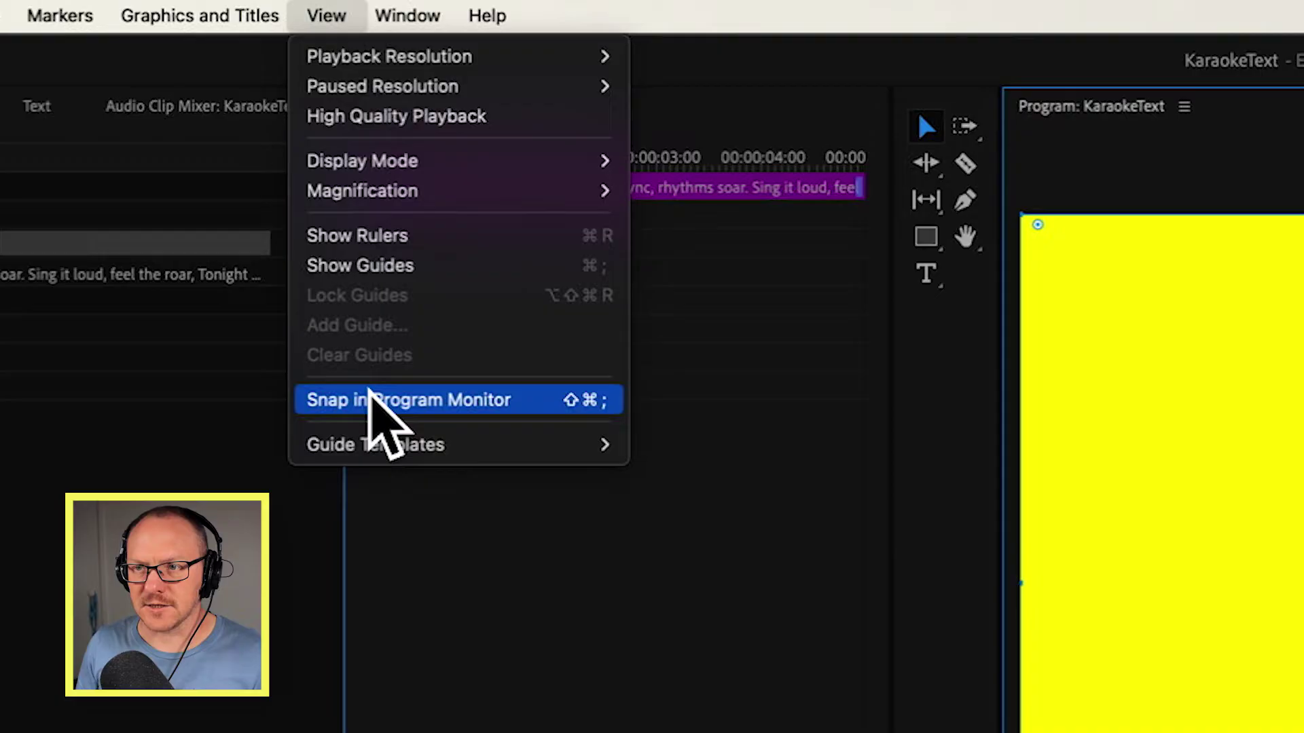
pyautogui.click(372, 401)
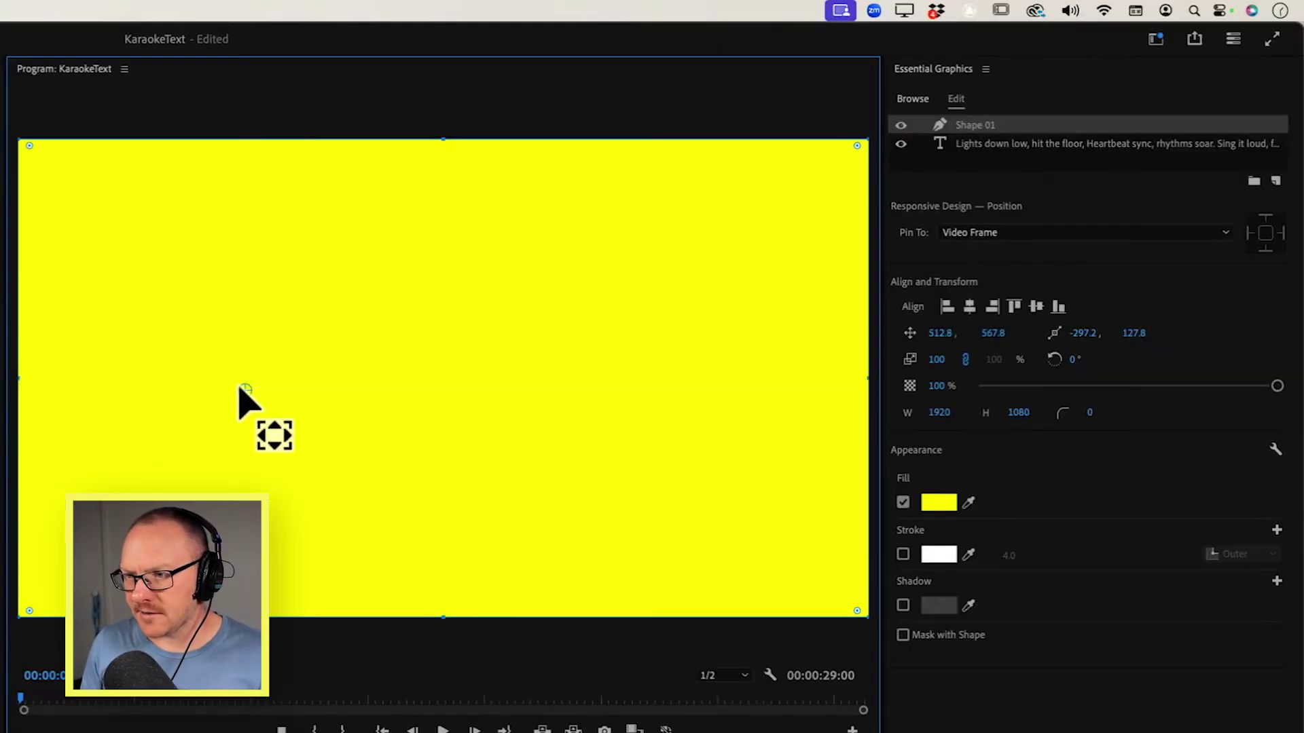
pyautogui.moveTo(247, 398); pyautogui.dragTo(27, 381)
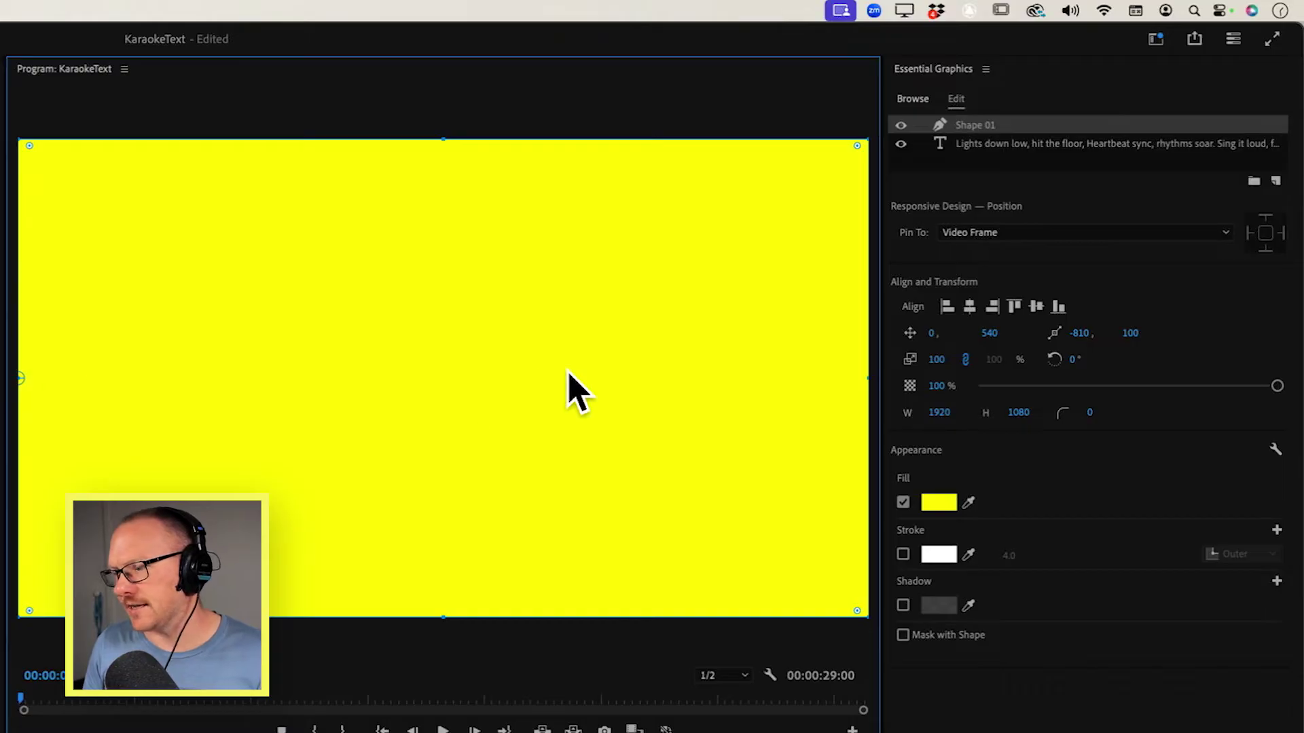
# Rename Shape 01 to 'Lines Sung' and raise it to Position Y -127 over the first line
pyautogui.doubleClick(971, 125)
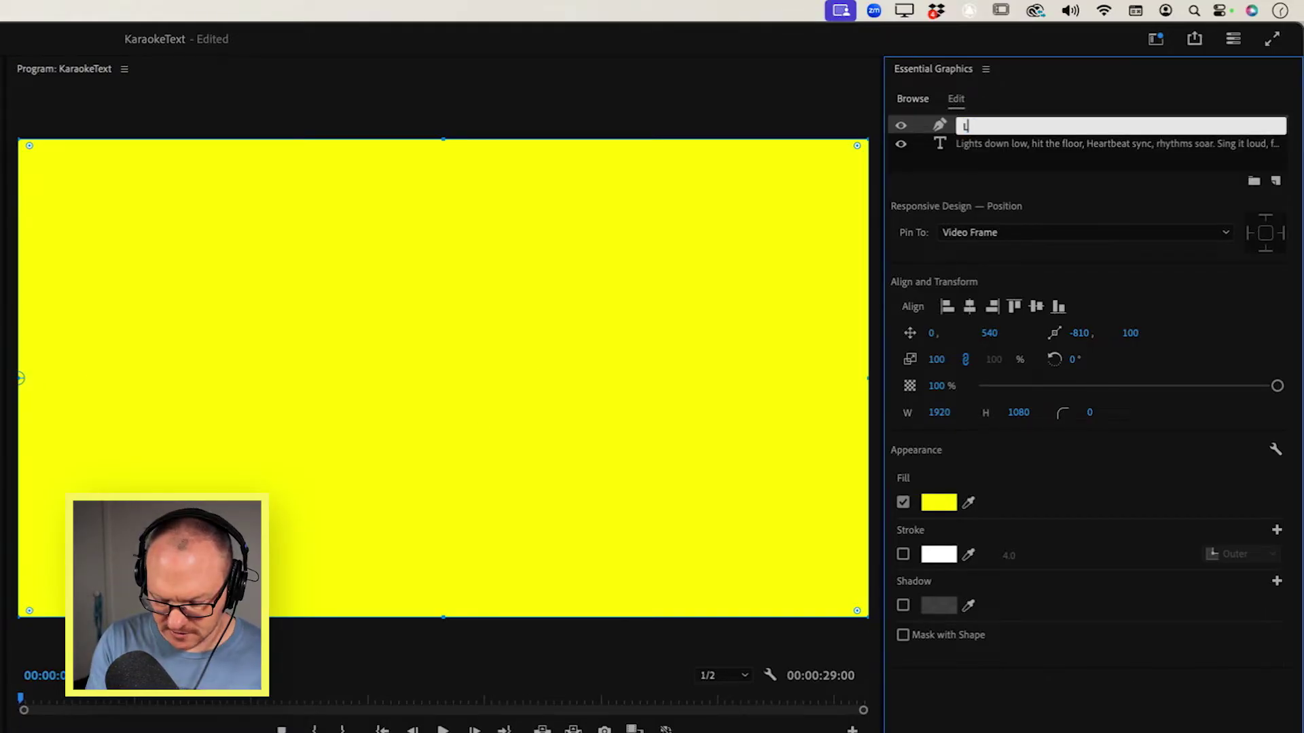
pyautogui.press('Return')
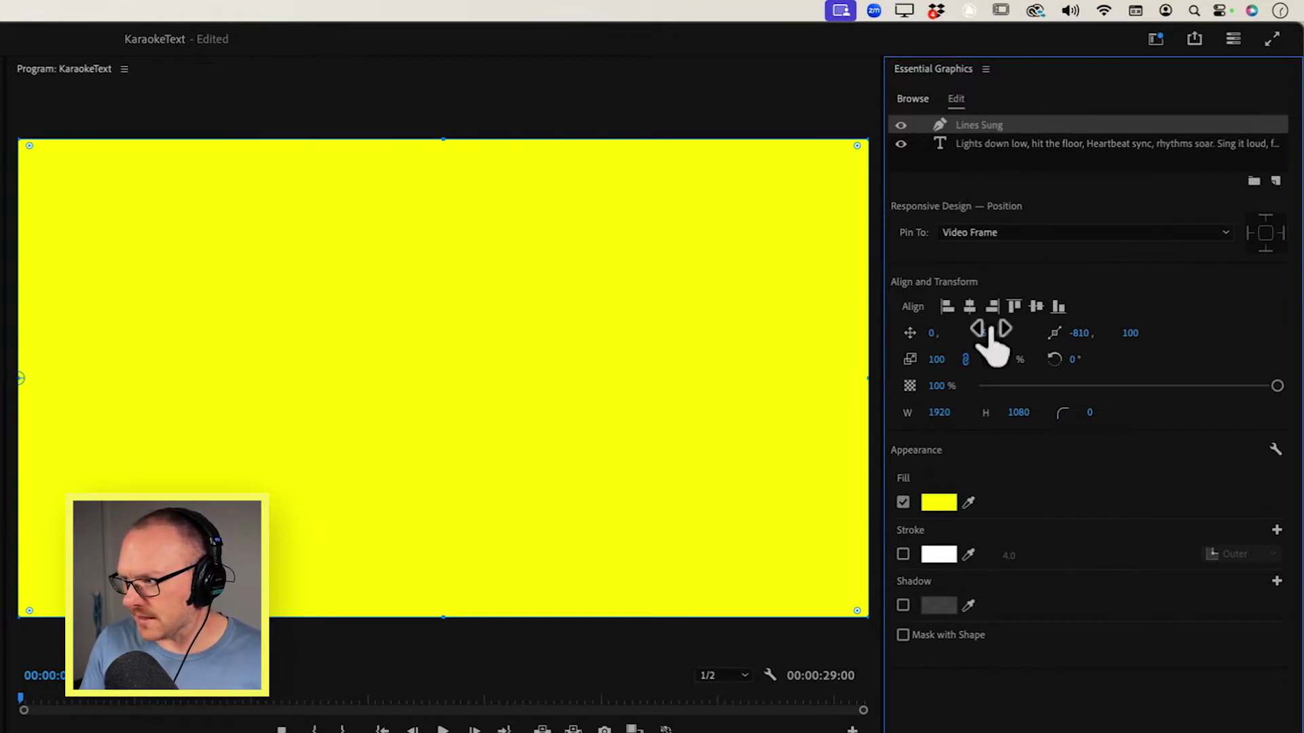
pyautogui.moveTo(991, 336); pyautogui.dragTo(385, 316)
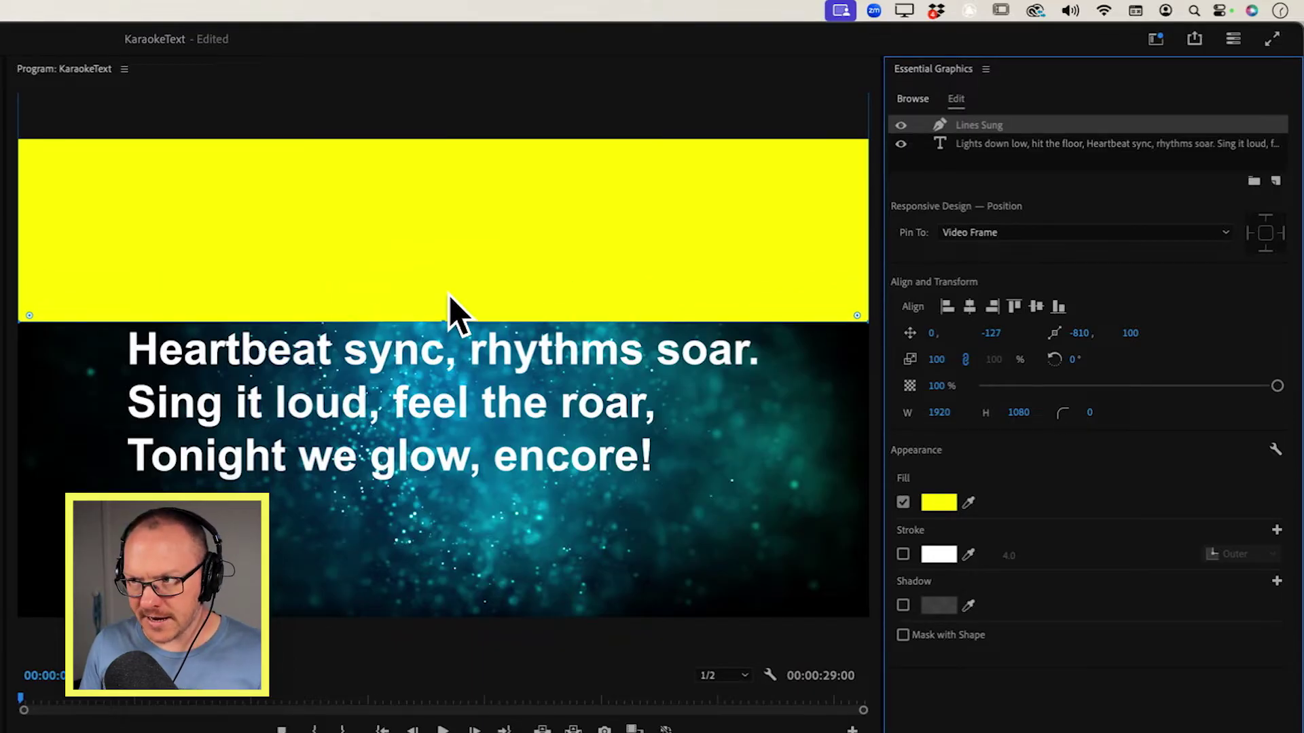
# Duplicate Lines Sung, name the copy 'Words Sung', and lower it to Position Y -1
pyautogui.rightClick(980, 122)
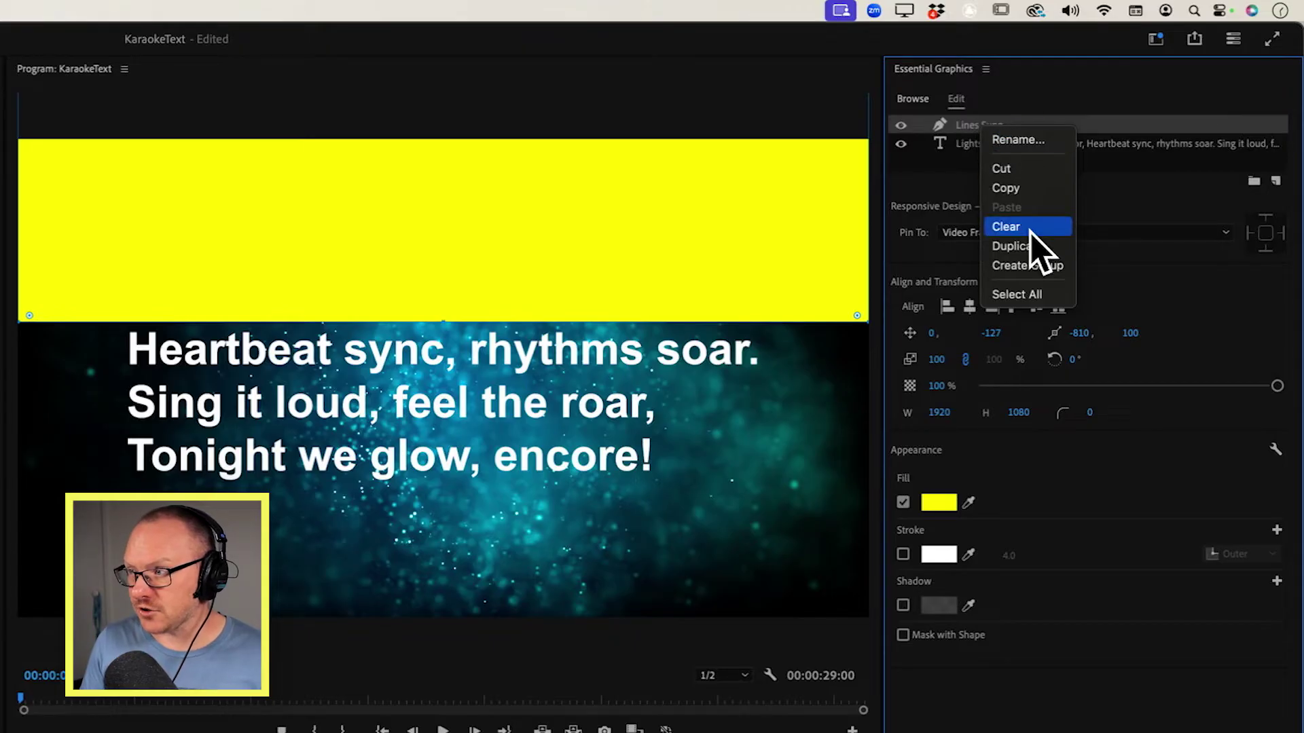
pyautogui.click(1026, 247)
pyautogui.doubleClick(979, 126)
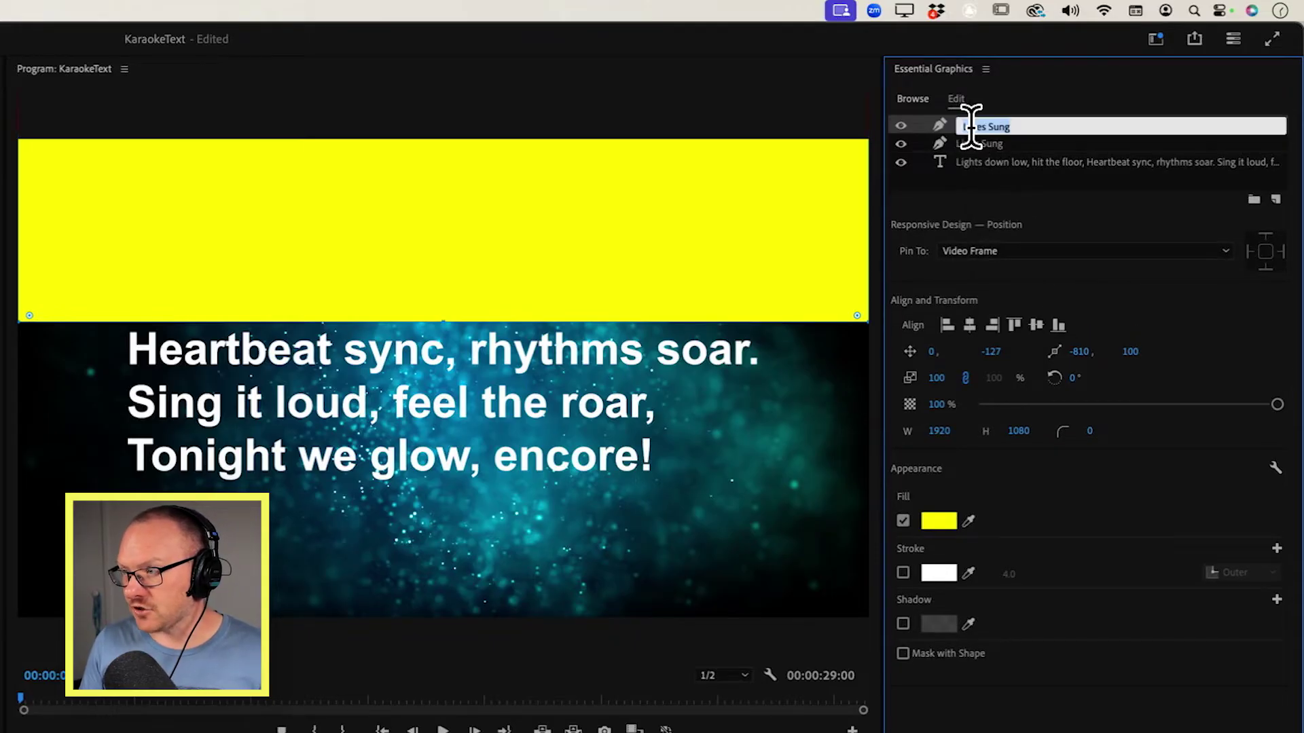
pyautogui.write('Wor')
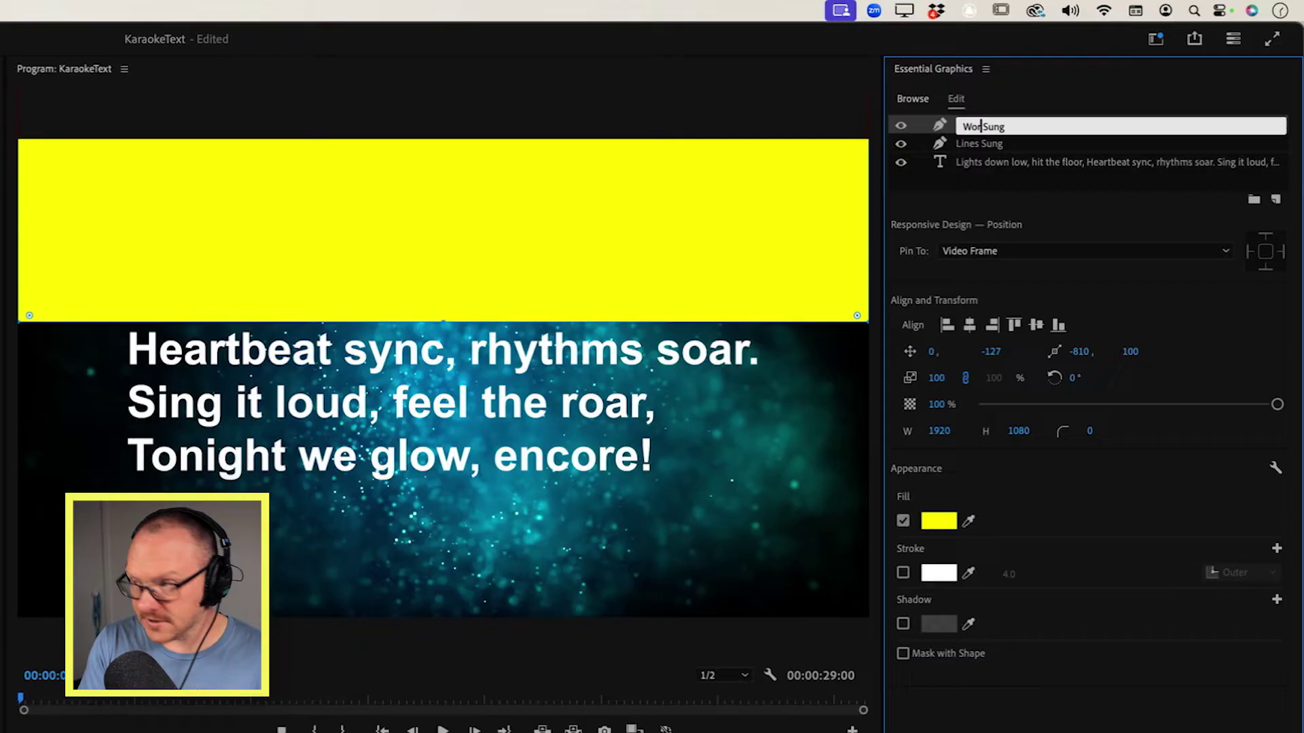
pyautogui.write('ds')
pyautogui.press('Return')
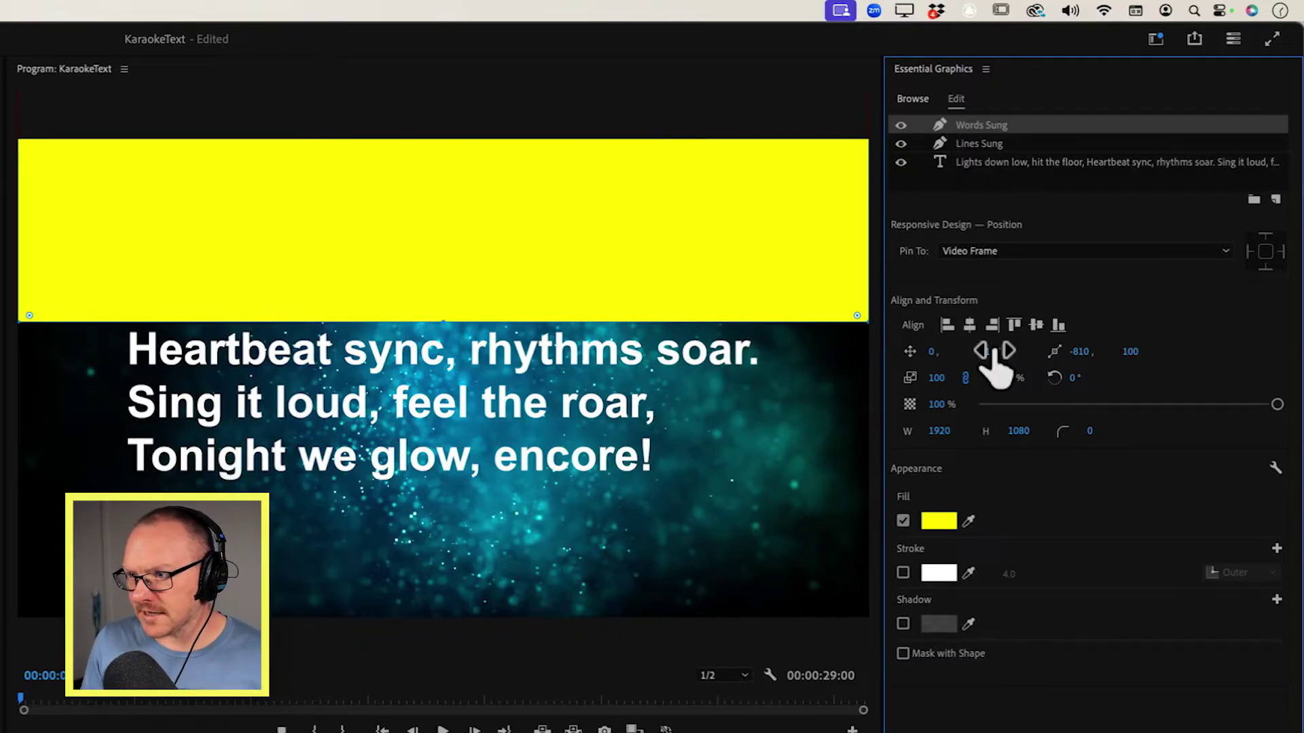
pyautogui.moveTo(995, 351); pyautogui.dragTo(1110, 353)
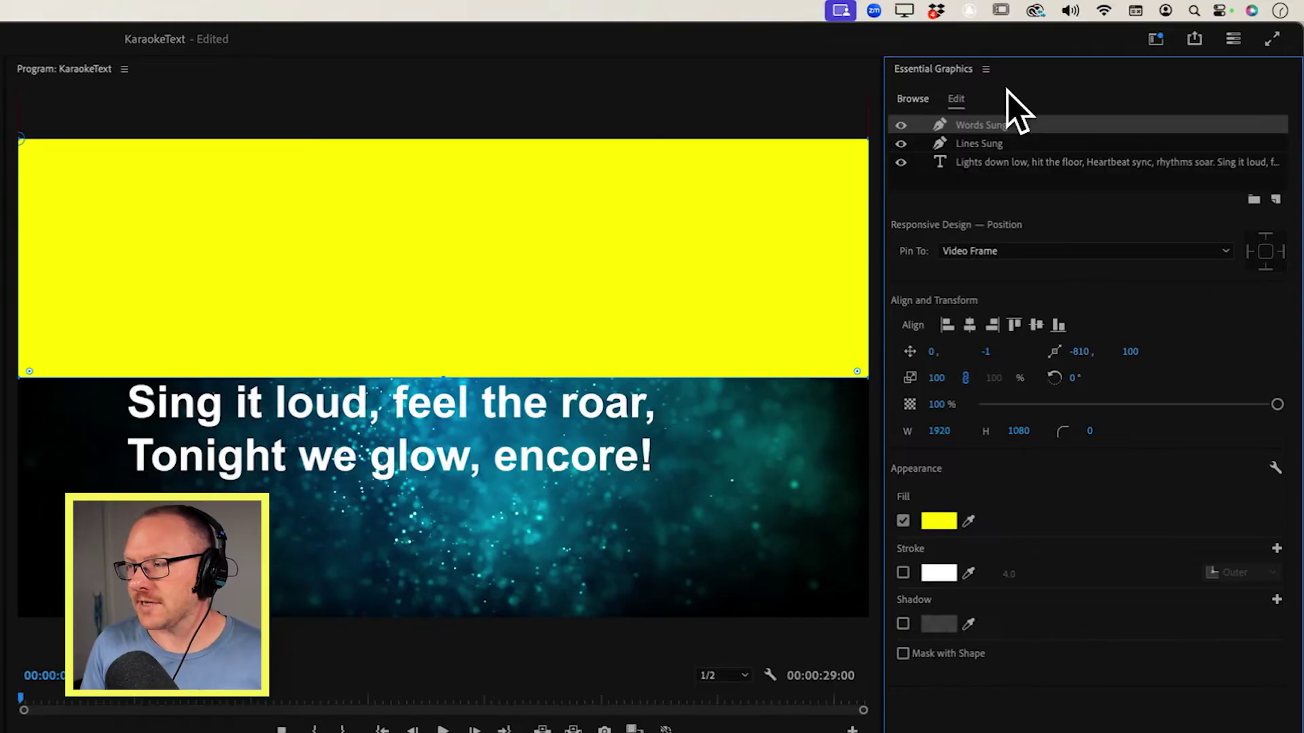
# Pin the Lines Sung shape to the bottom edge of the Words Sung layer
pyautogui.click(996, 141)
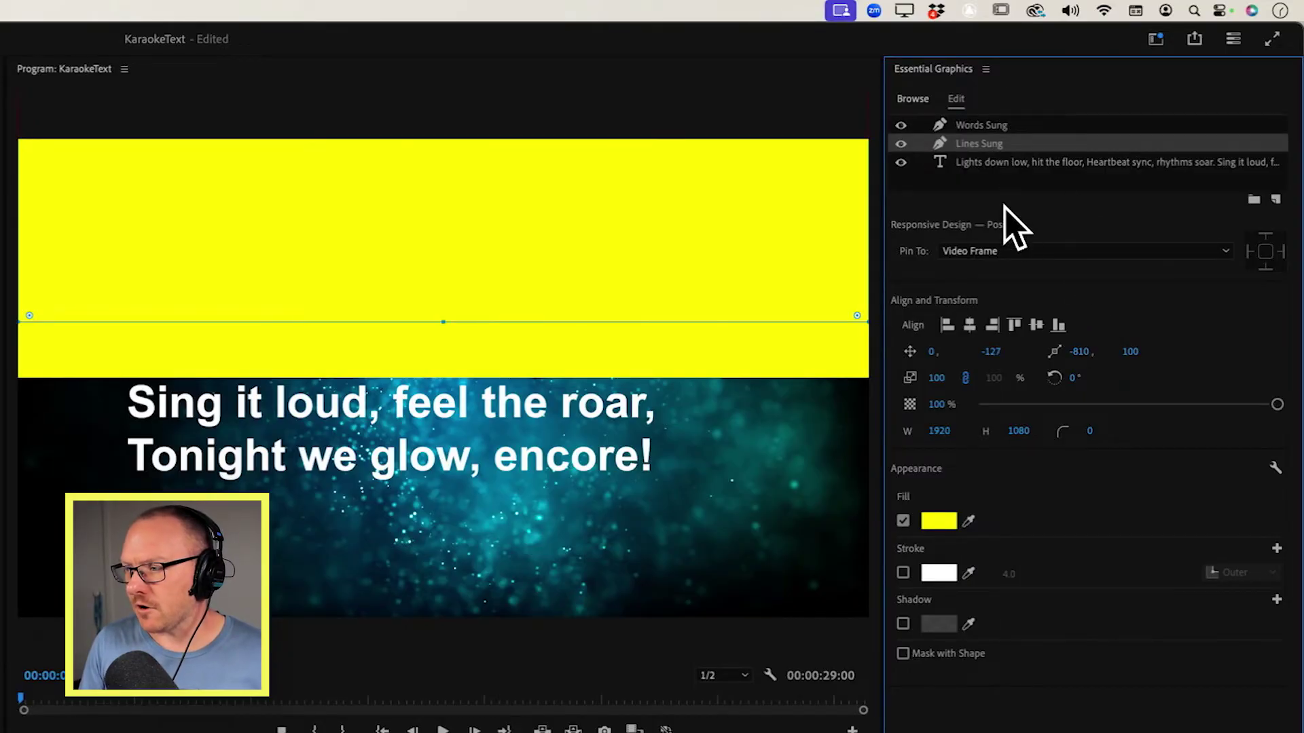
pyautogui.click(979, 252)
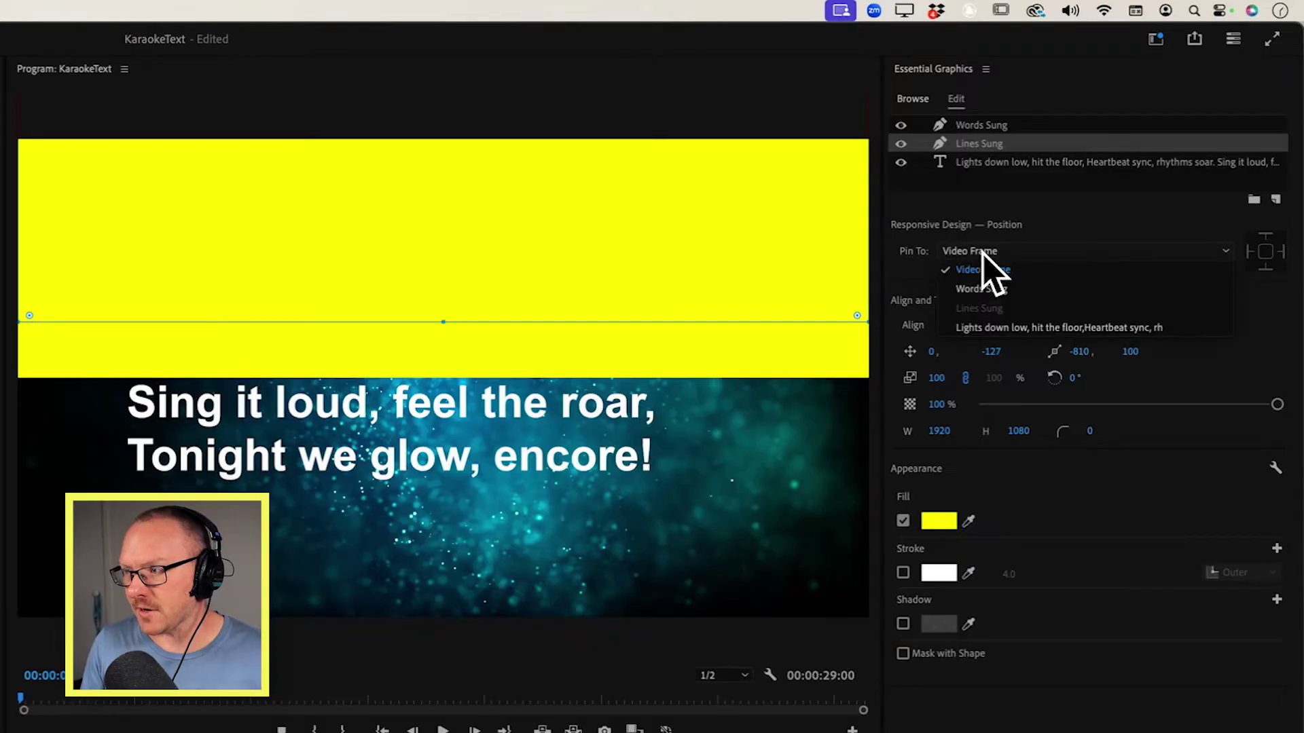
pyautogui.click(992, 290)
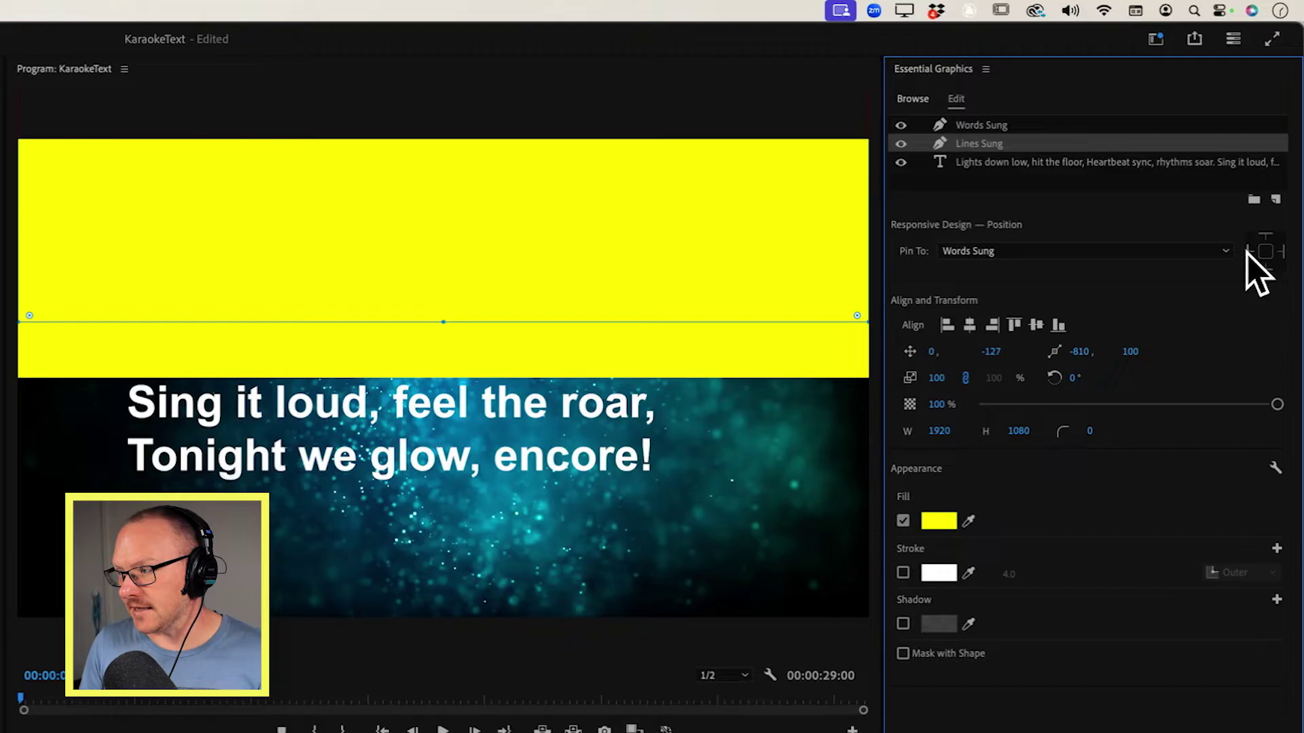
pyautogui.click(1265, 269)
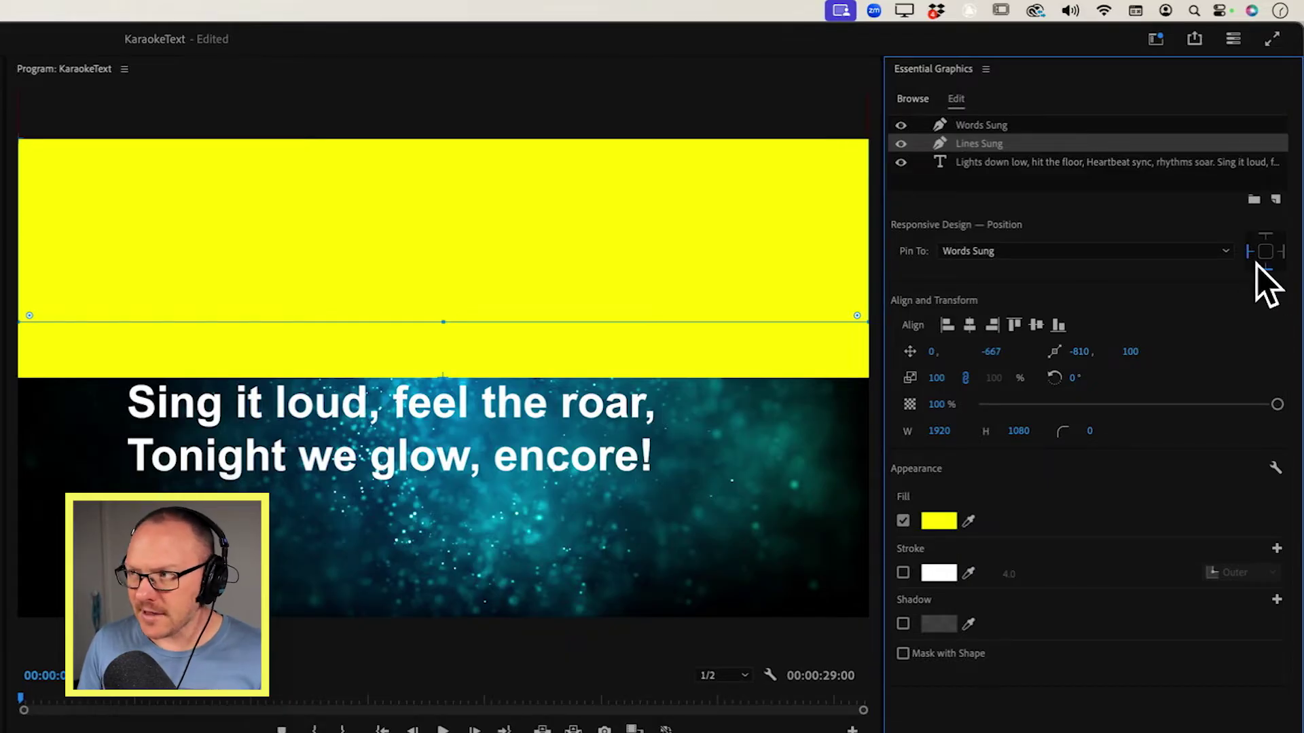
pyautogui.click(988, 127)
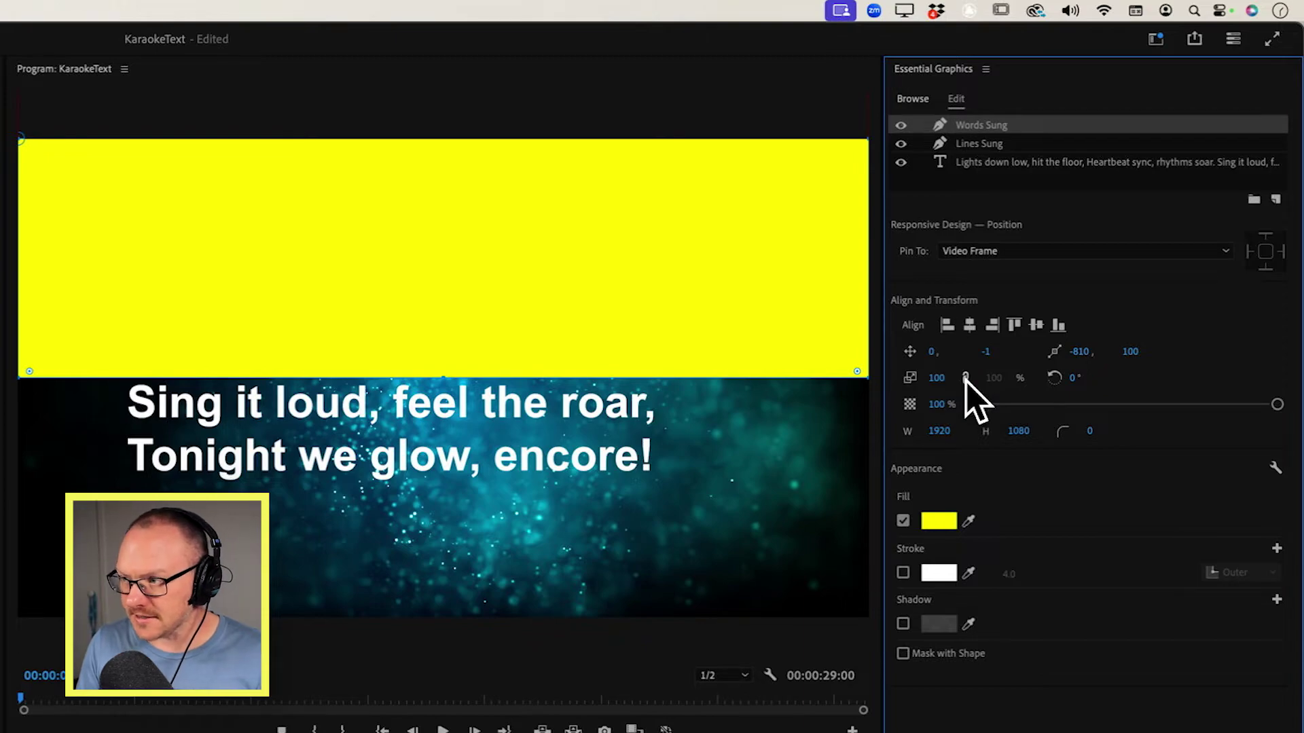
# Shrink the Words Sung width scale to 12% and raise it to Position Y -128
pyautogui.moveTo(999, 381)
pyautogui.mouseDown()
pyautogui.moveTo(926, 378)
pyautogui.moveTo(989, 381)
pyautogui.moveTo(925, 387)
pyautogui.moveTo(993, 392)
pyautogui.mouseUp()
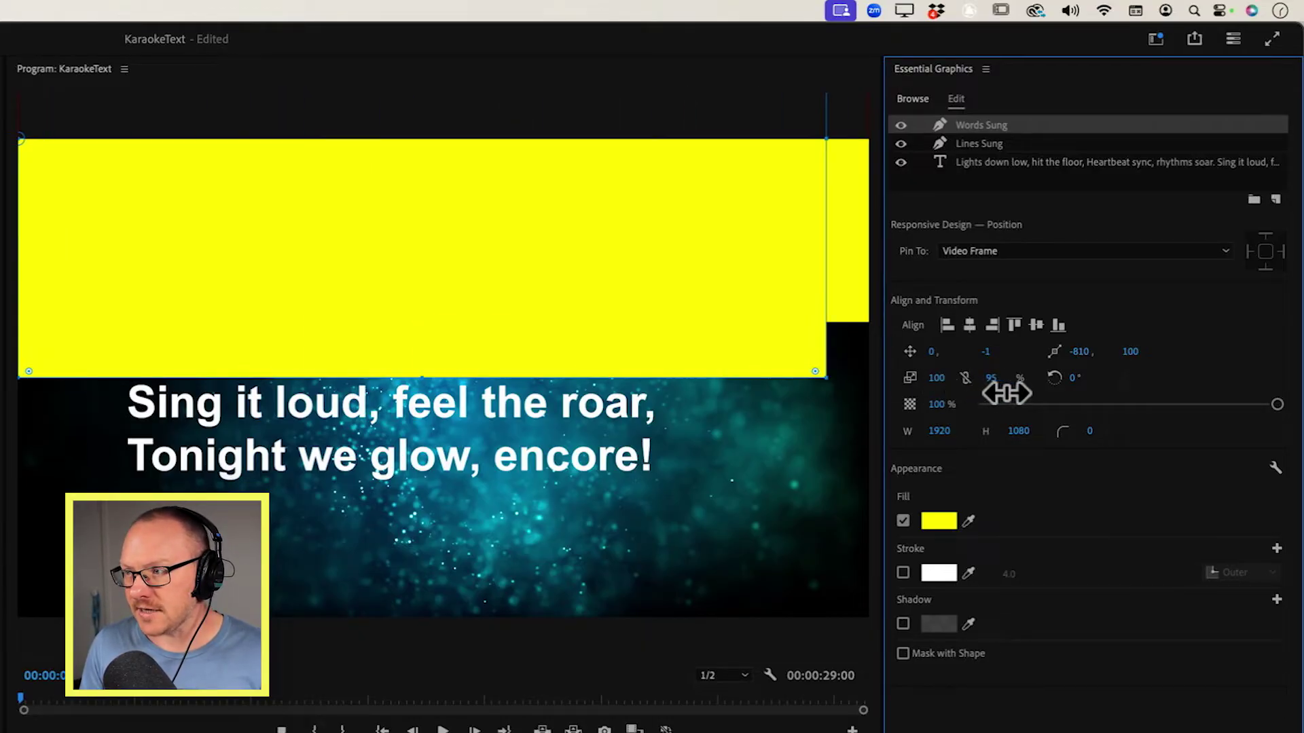
pyautogui.moveTo(1006, 392); pyautogui.dragTo(936, 397)
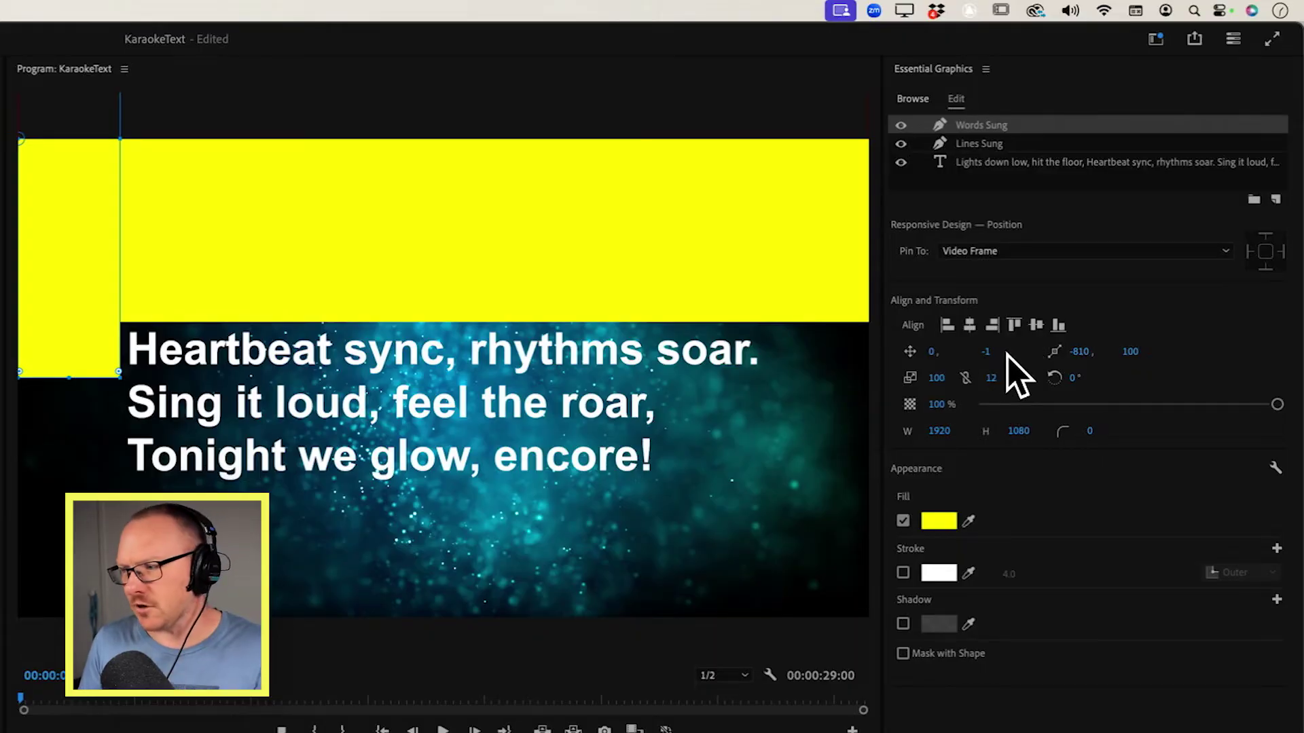
pyautogui.moveTo(986, 351); pyautogui.dragTo(871, 352)
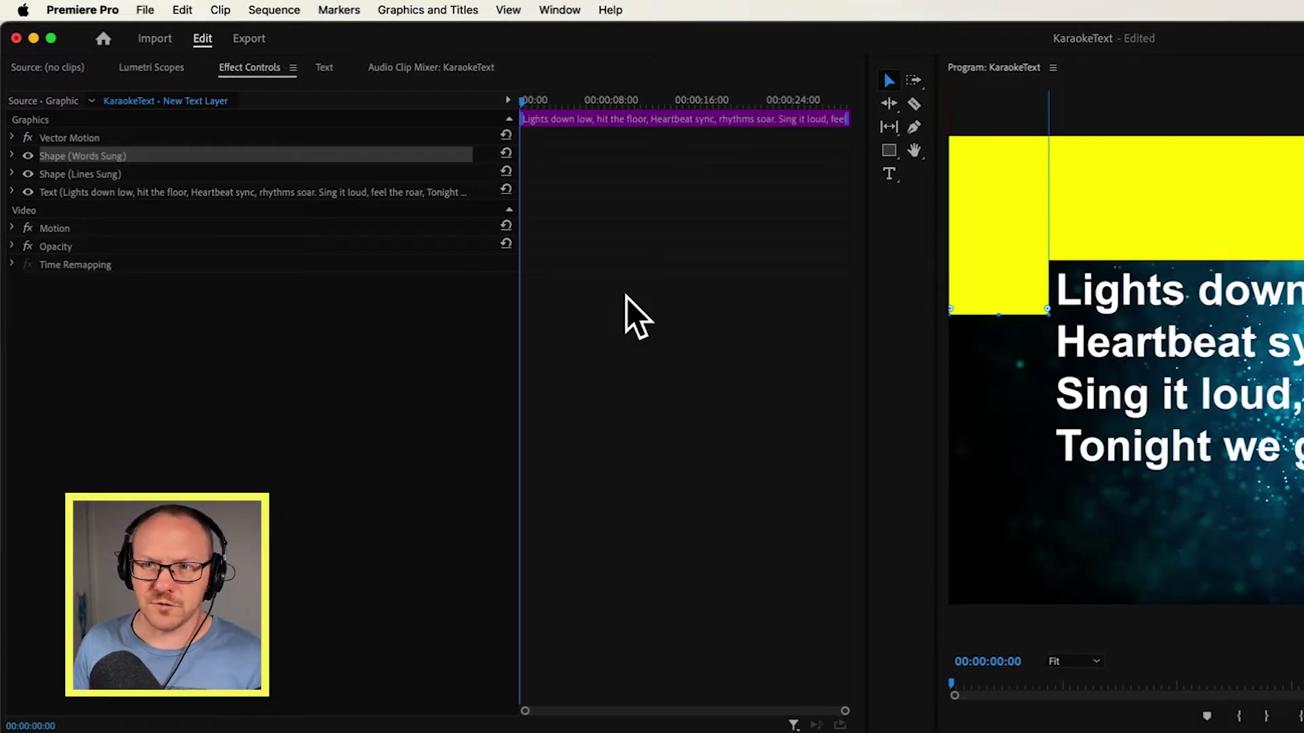
# Enable Position and Horizontal Scale keyframing for the Words Sung shape in Effect Controls
pyautogui.click(435, 325)
pyautogui.click(89, 156)
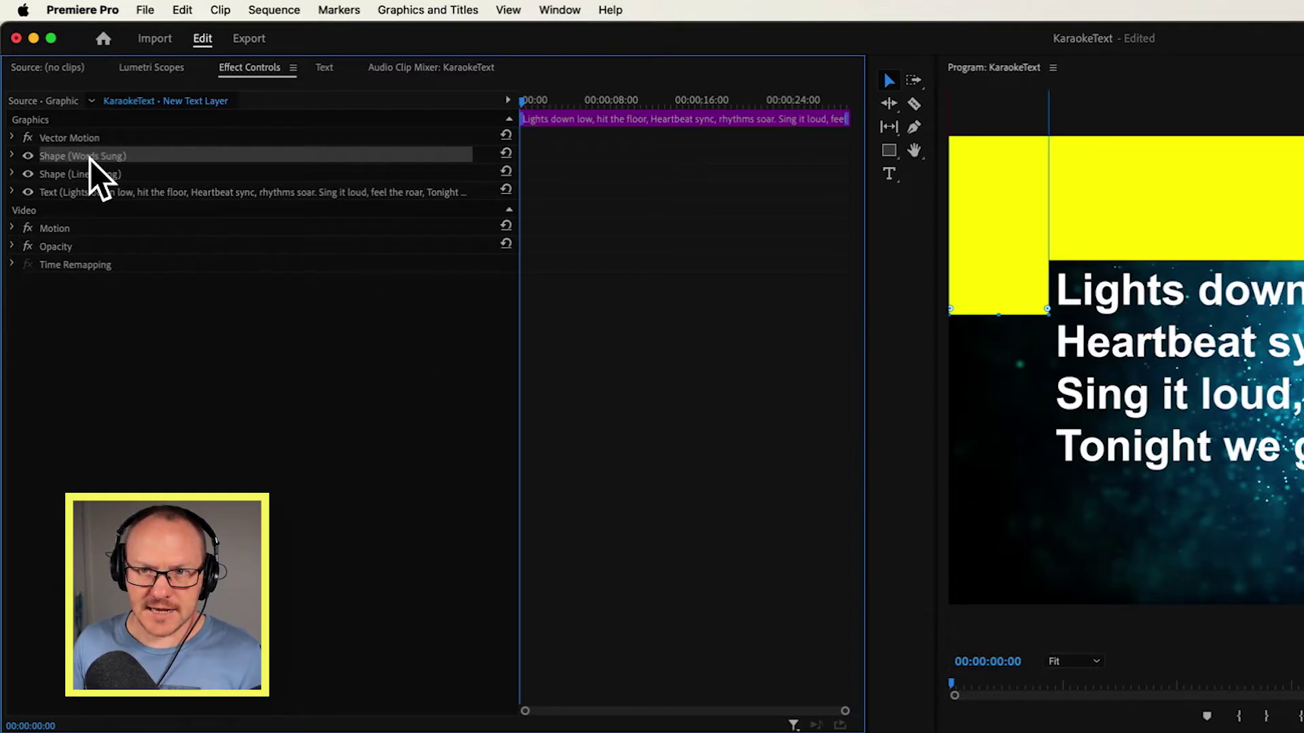
pyautogui.click(12, 156)
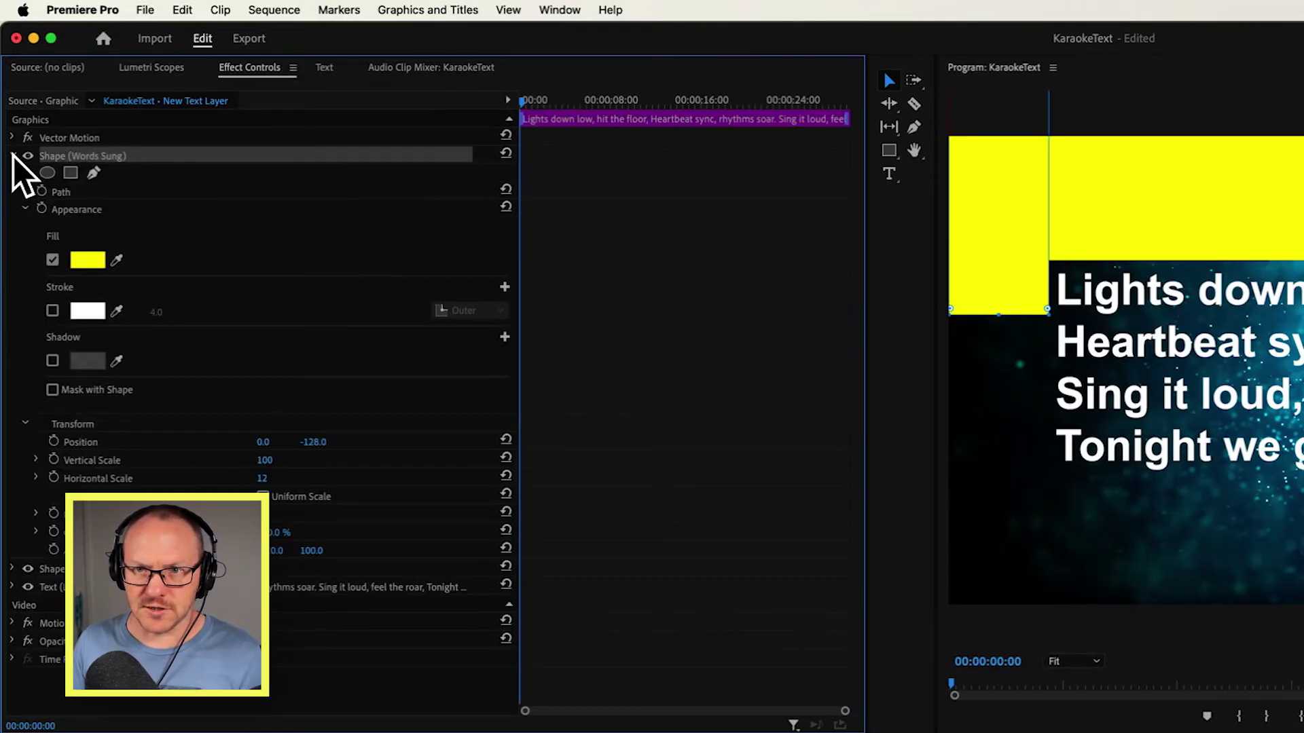
pyautogui.click(25, 208)
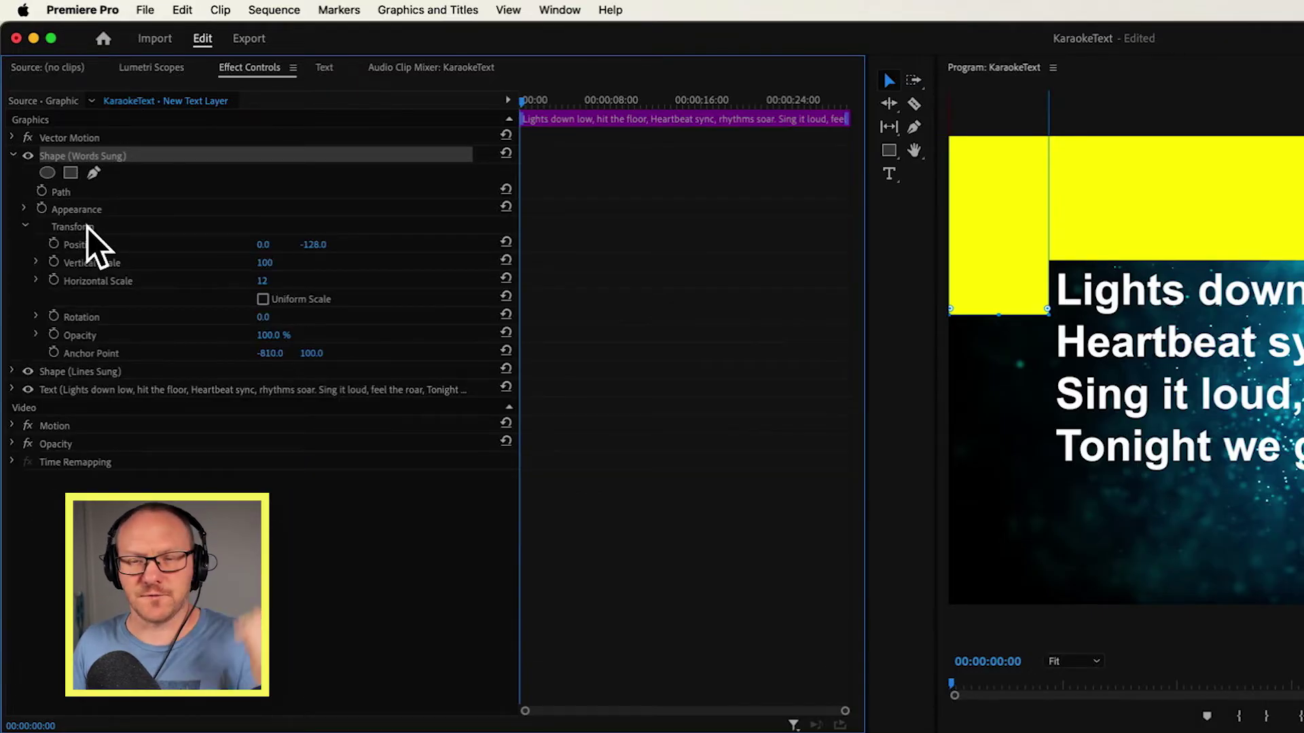
pyautogui.click(55, 244)
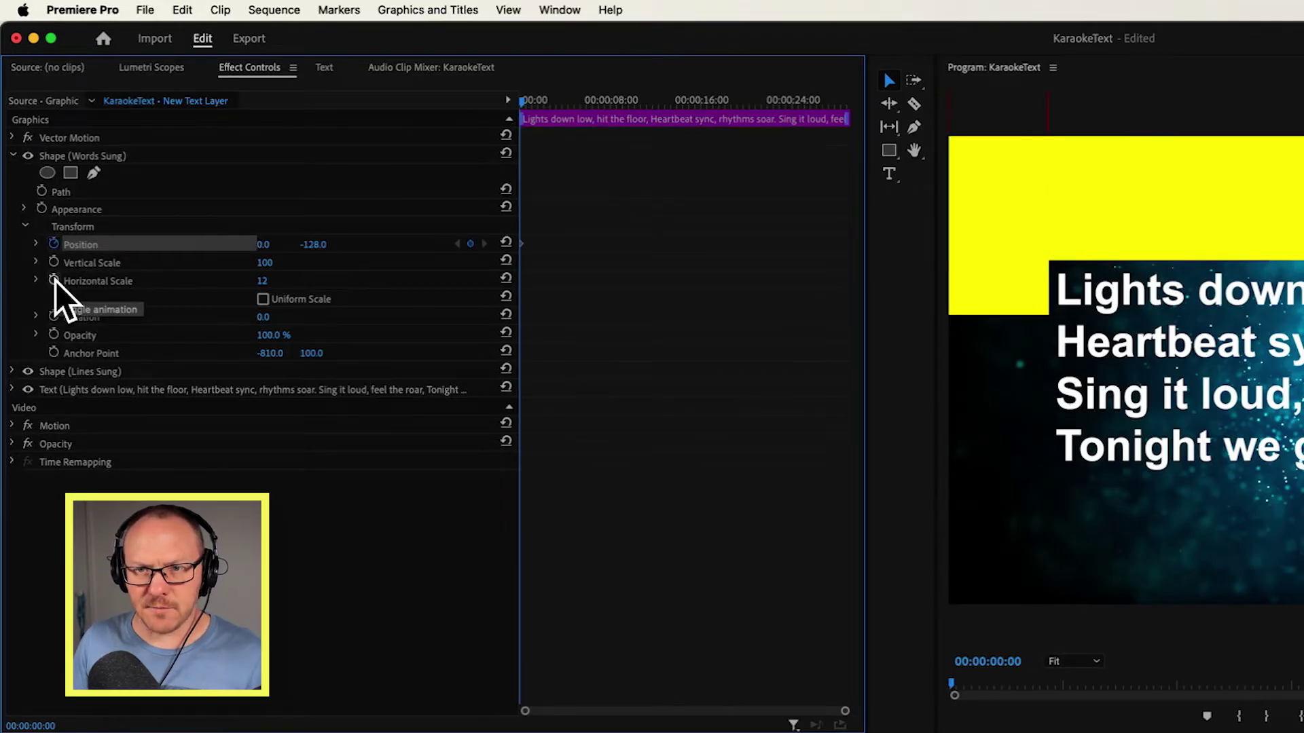
pyautogui.click(55, 280)
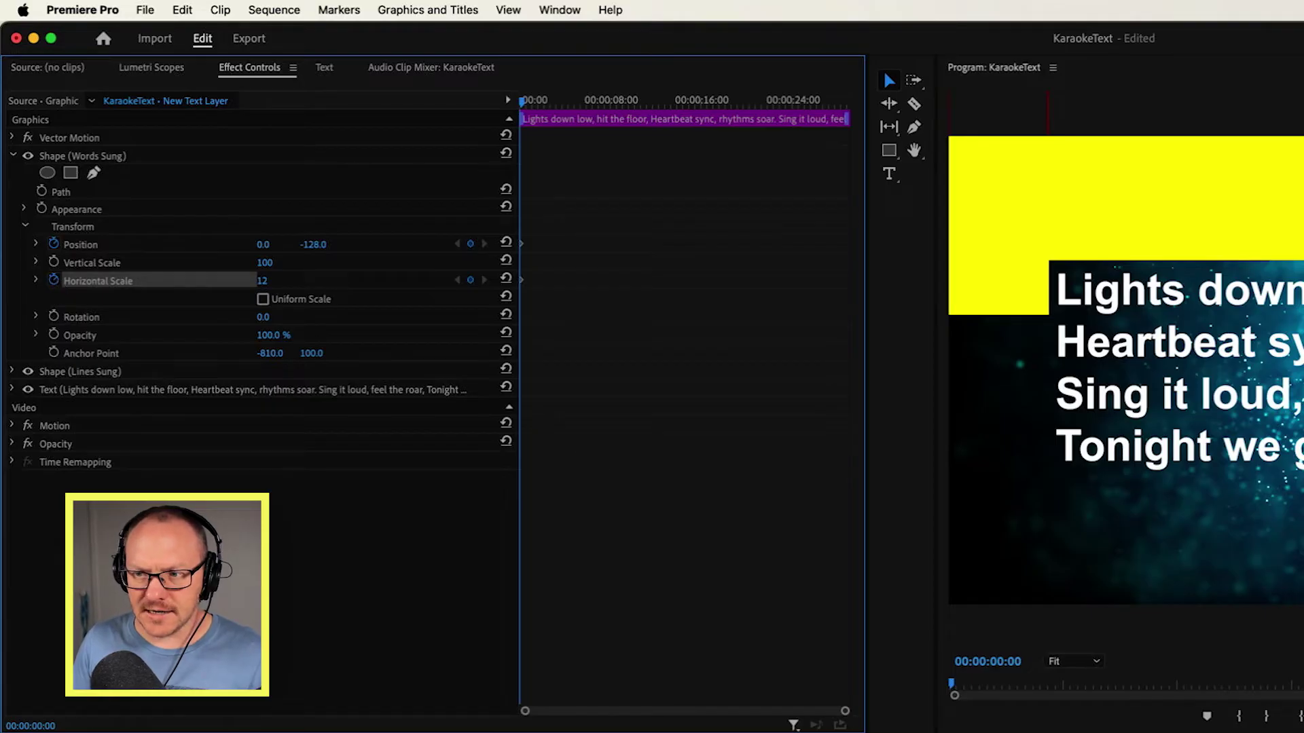
# At about 6 seconds, keyframe Words Sung down onto the second lyric line
pyautogui.press('space')
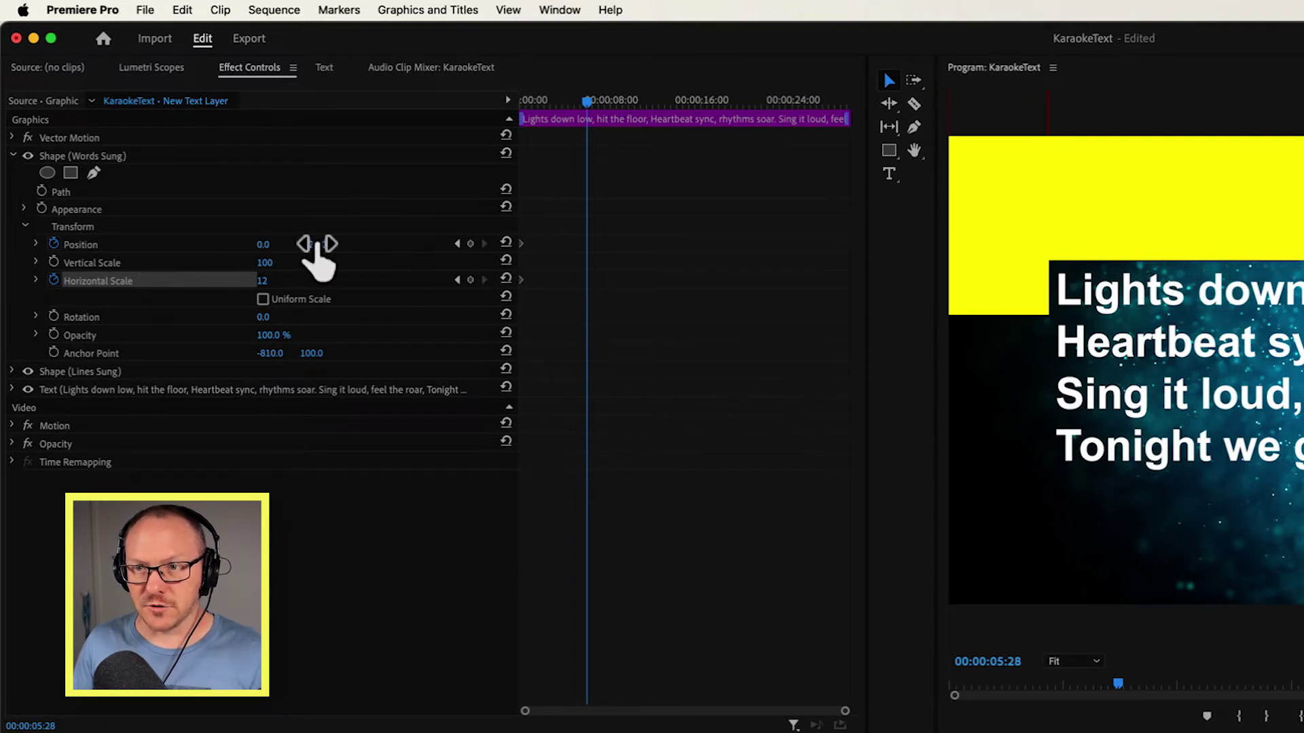
pyautogui.moveTo(316, 244)
pyautogui.mouseDown()
pyautogui.moveTo(399, 244)
pyautogui.moveTo(335, 263)
pyautogui.mouseUp()
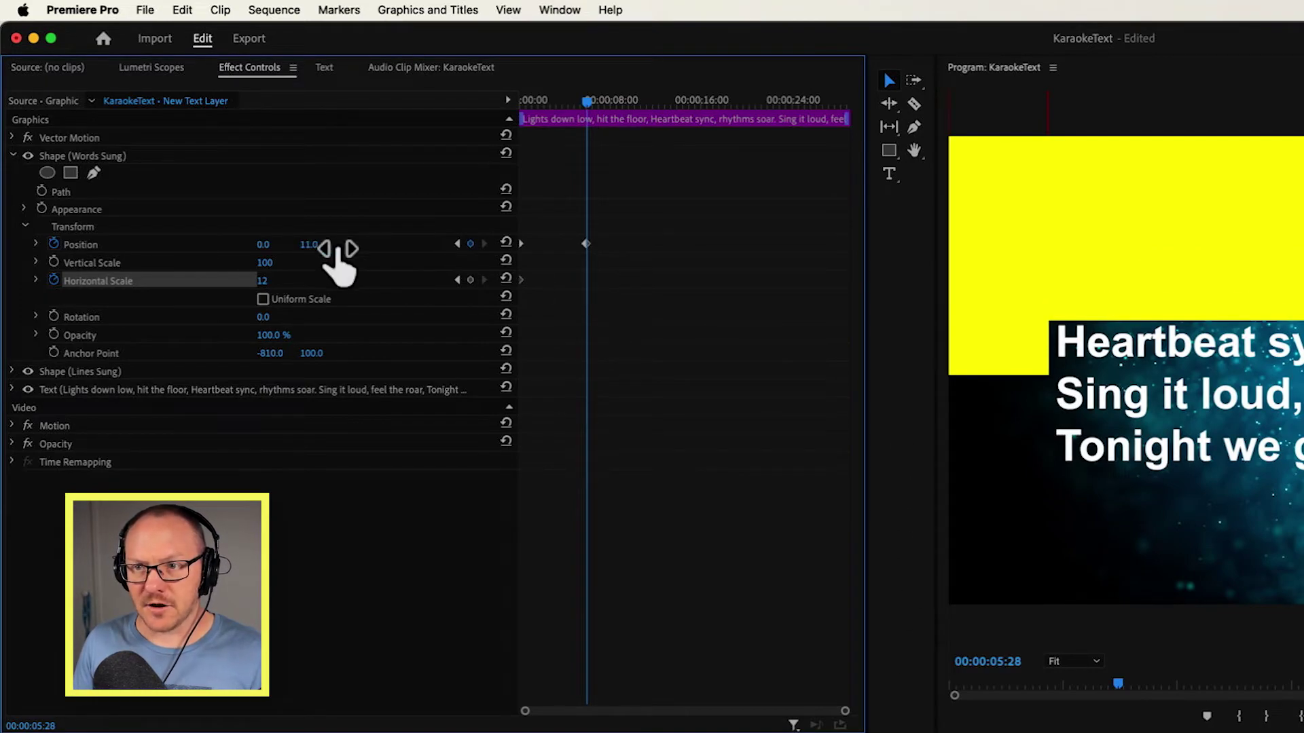
pyautogui.click(470, 280)
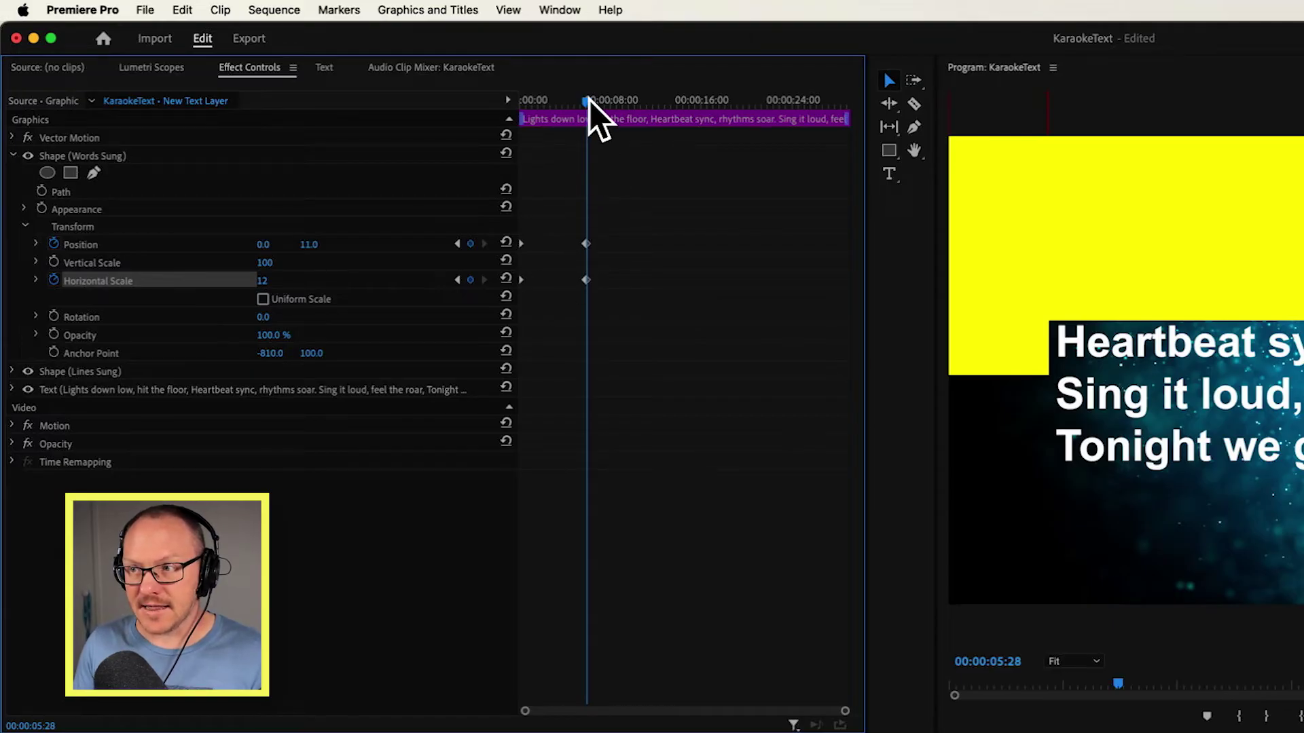
# Keyframe Words Sung down to the third and fourth lines, reaching Y 242 by 0:19
pyautogui.moveTo(590, 99); pyautogui.dragTo(670, 116)
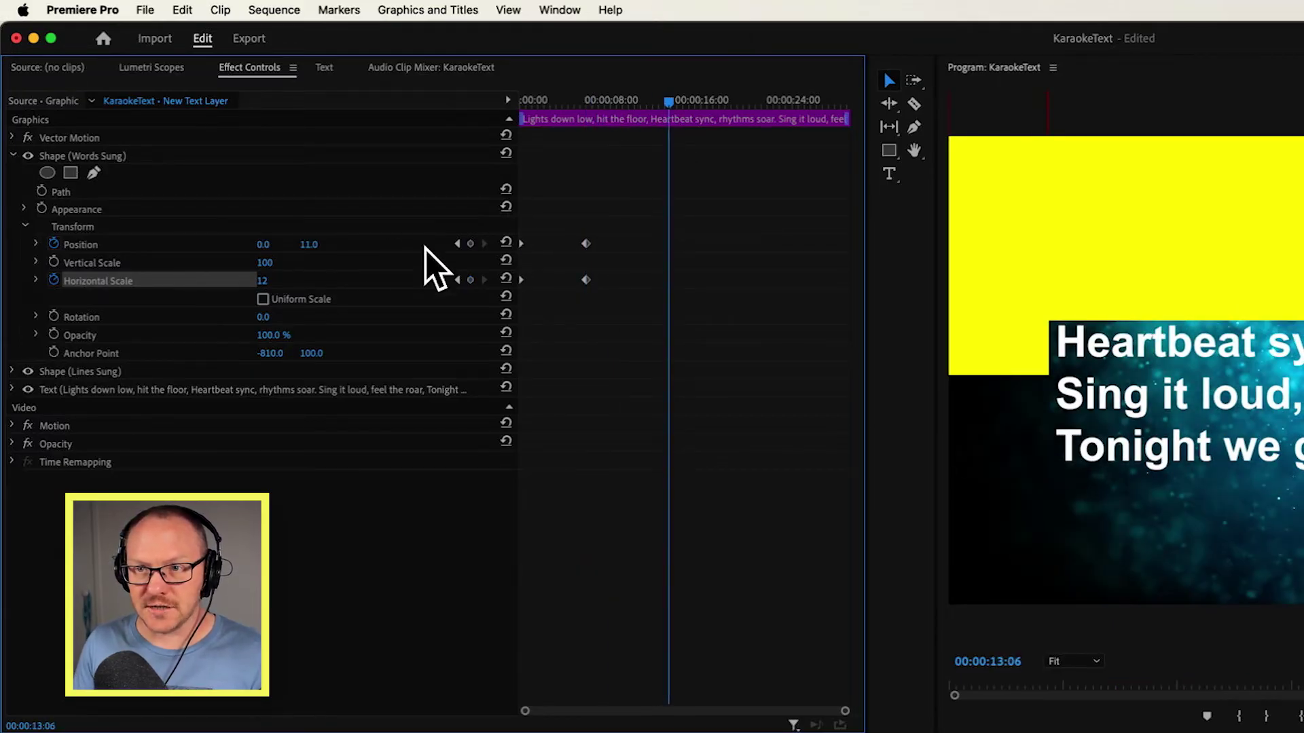
pyautogui.moveTo(319, 246); pyautogui.dragTo(401, 246)
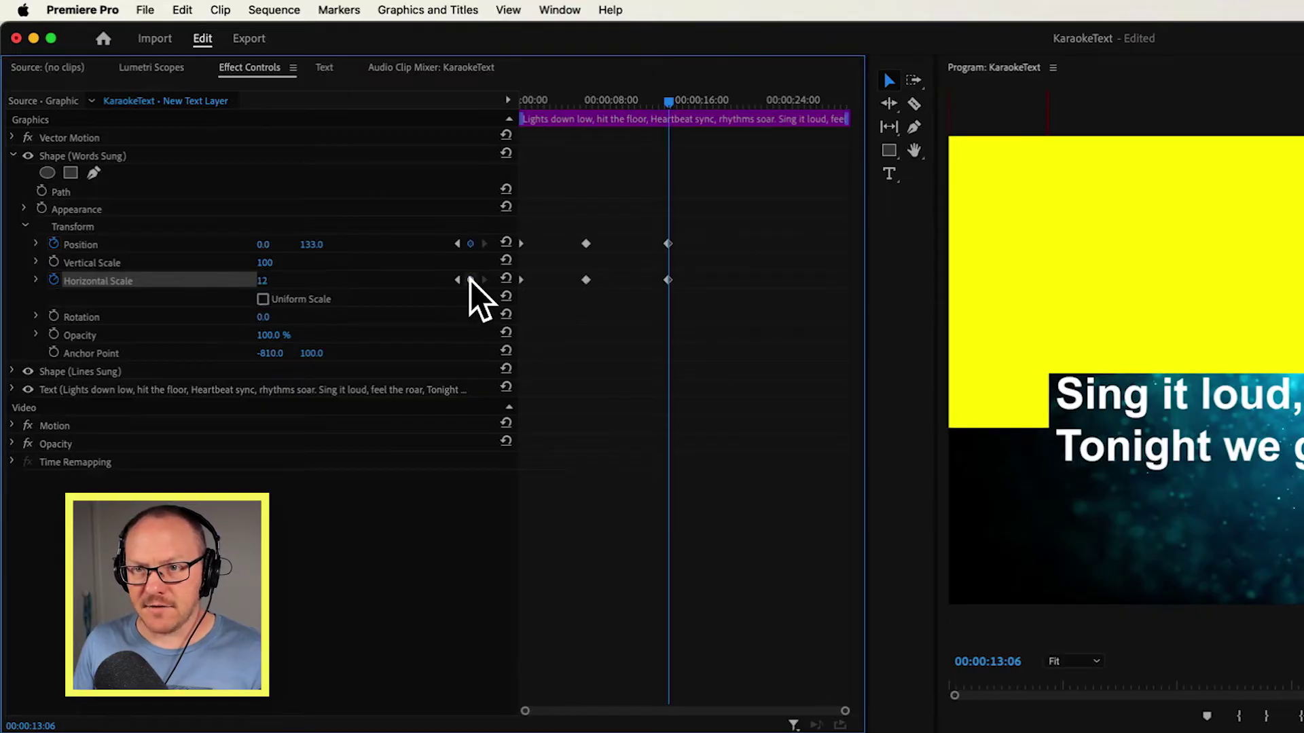
pyautogui.click(707, 102)
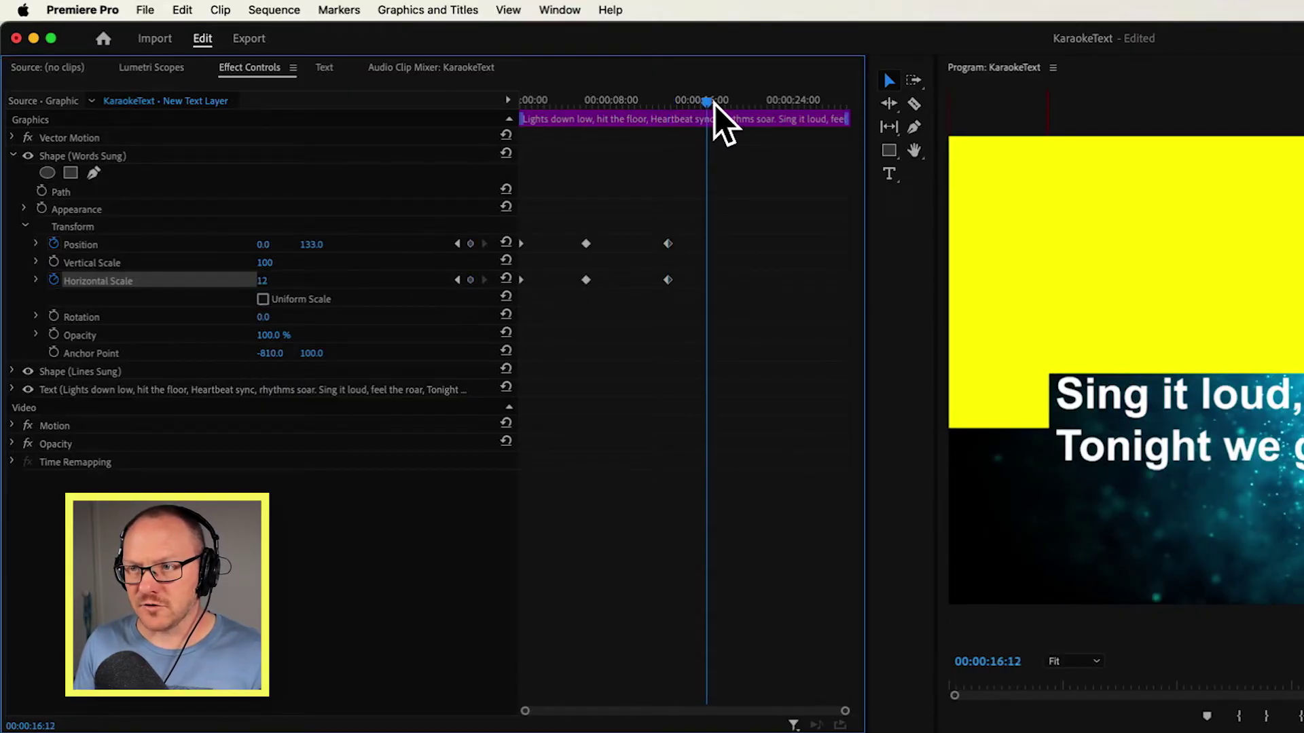
pyautogui.moveTo(709, 104); pyautogui.dragTo(744, 103)
pyautogui.moveTo(320, 245); pyautogui.dragTo(394, 245)
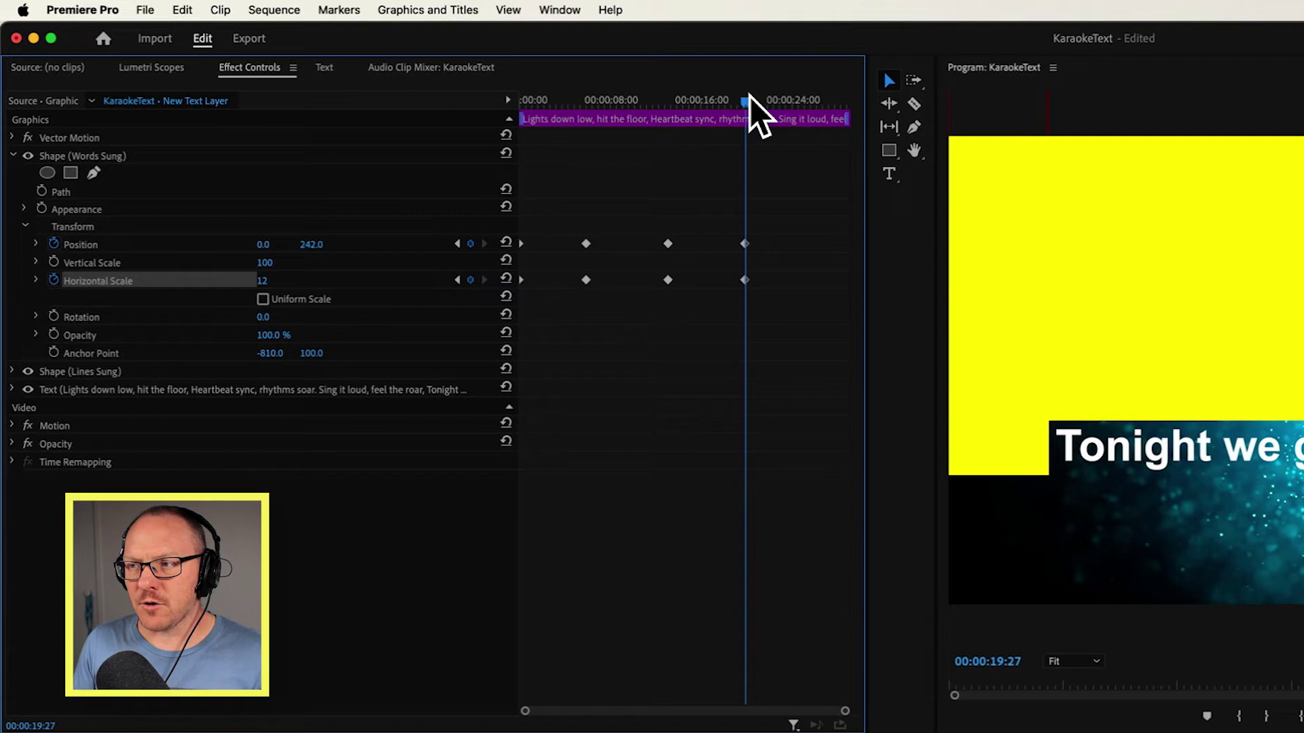
pyautogui.moveTo(749, 97); pyautogui.dragTo(748, 144)
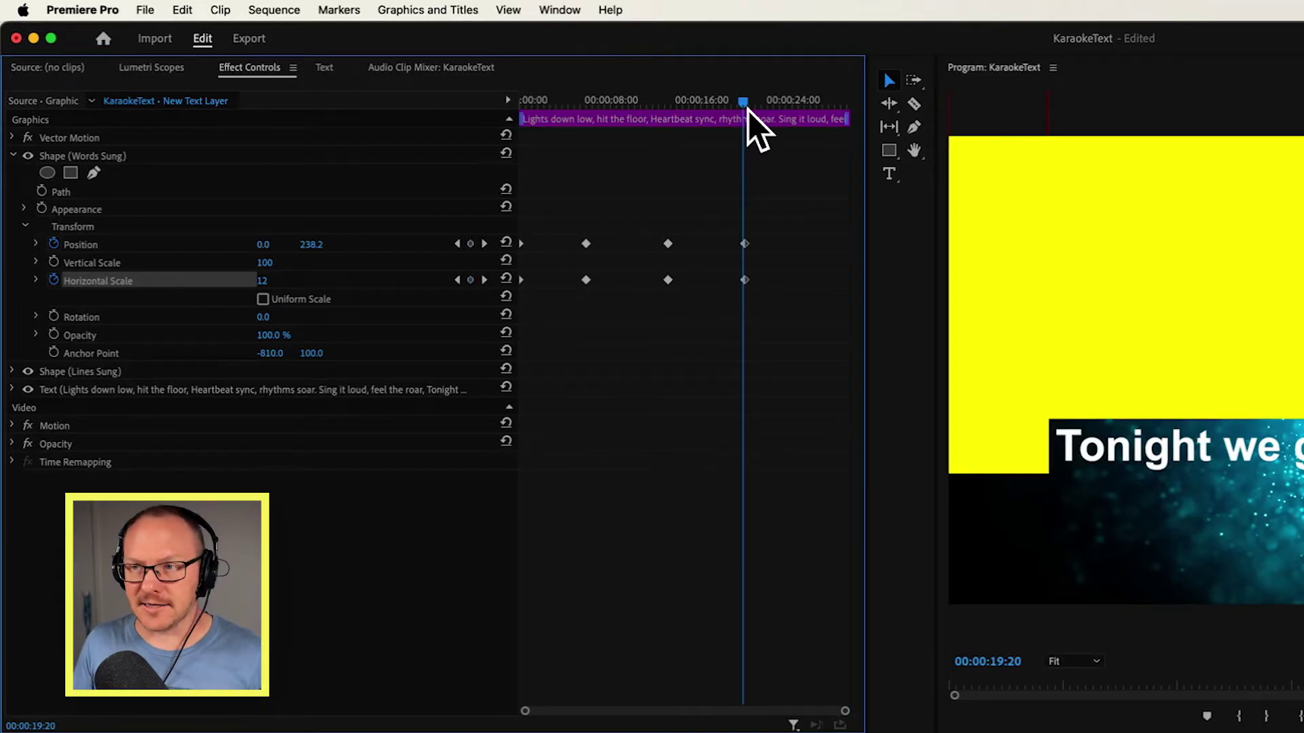
pyautogui.moveTo(749, 100); pyautogui.dragTo(721, 110)
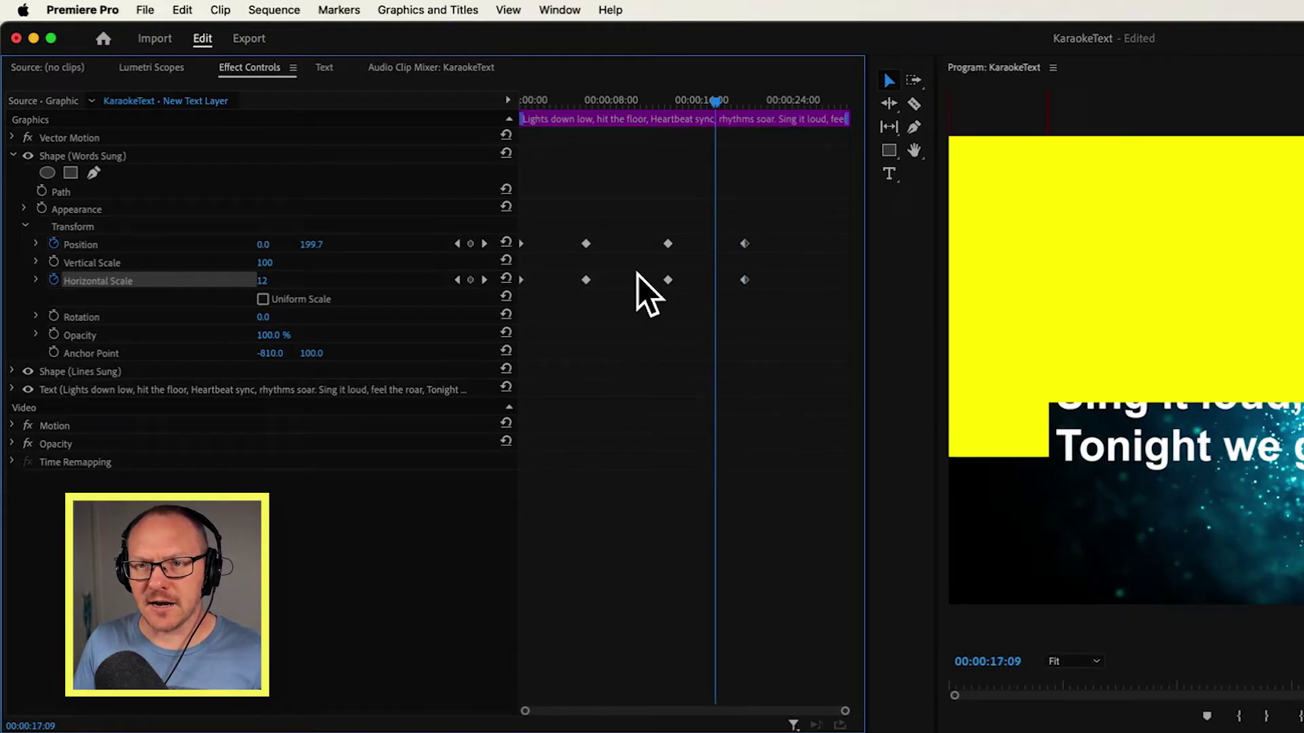
# Set the Words Sung Position keyframes to Hold interpolation and scrub to check the jumps
pyautogui.click(86, 243)
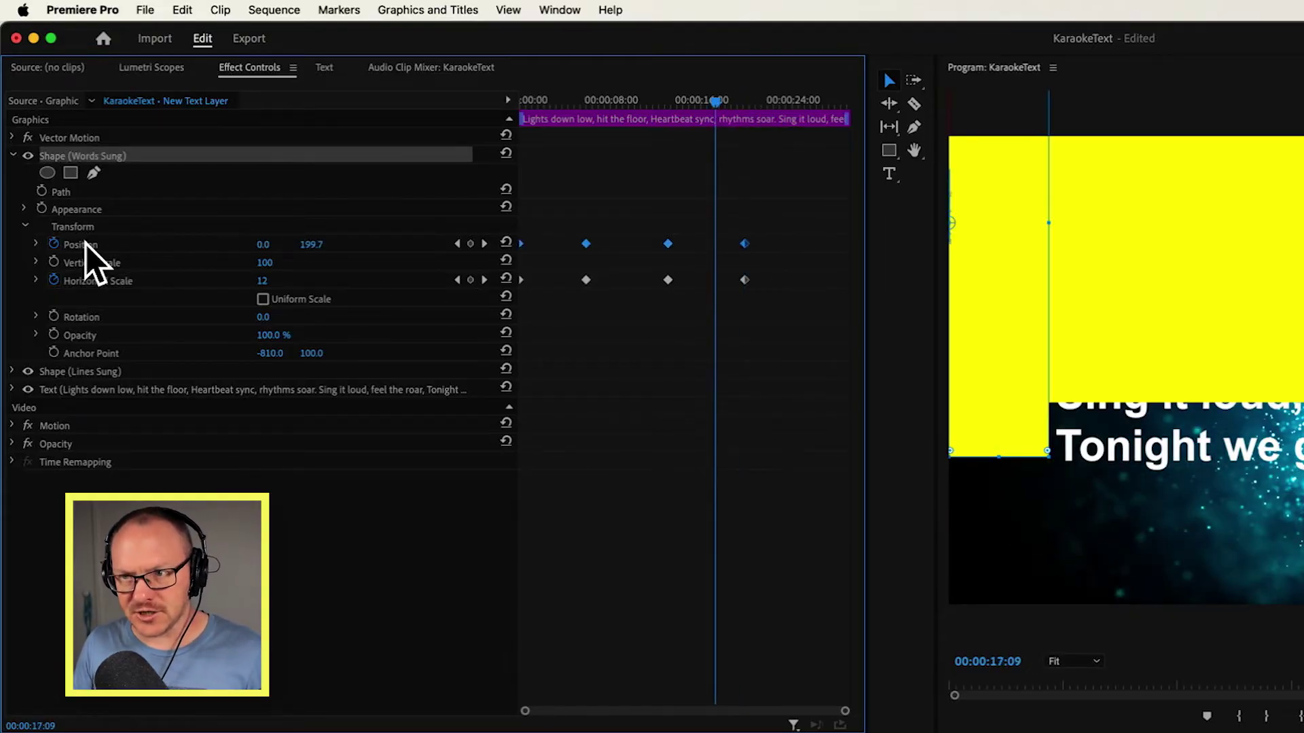
pyautogui.rightClick(585, 247)
pyautogui.moveTo(649, 403)
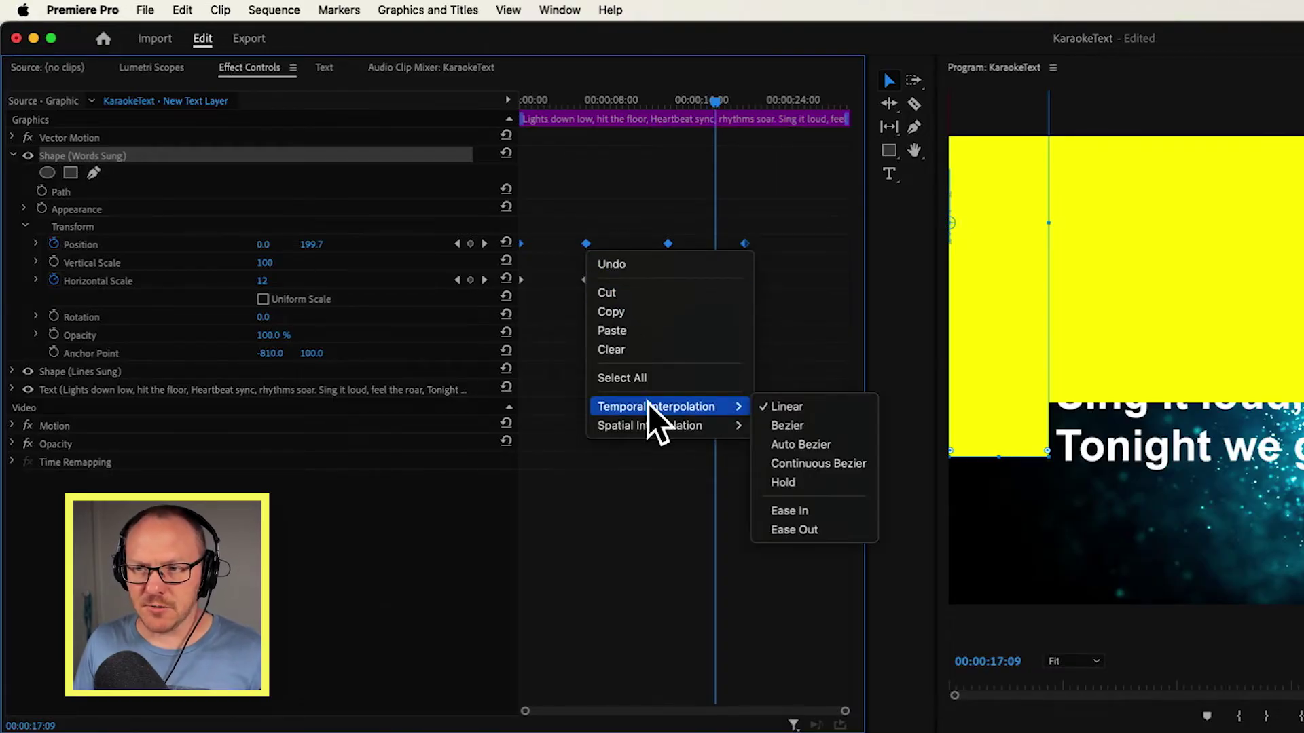
pyautogui.click(822, 474)
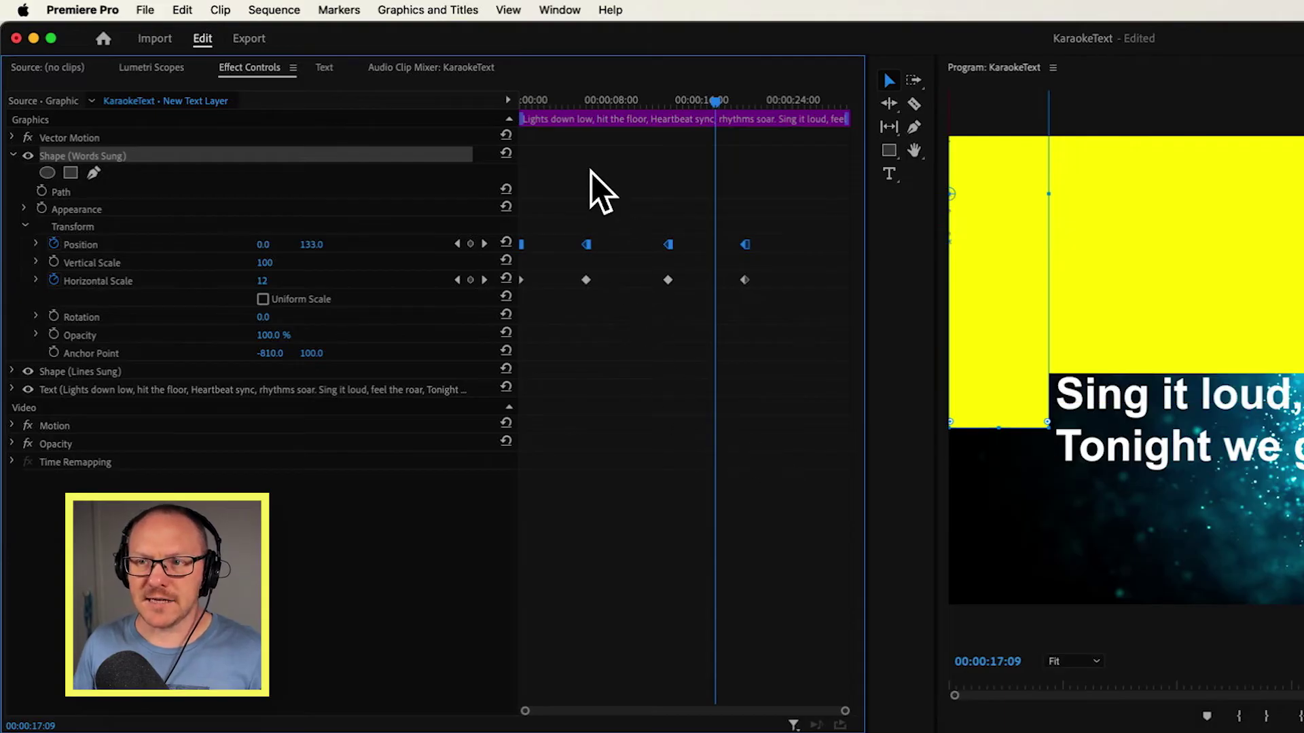
pyautogui.moveTo(545, 101); pyautogui.dragTo(554, 108)
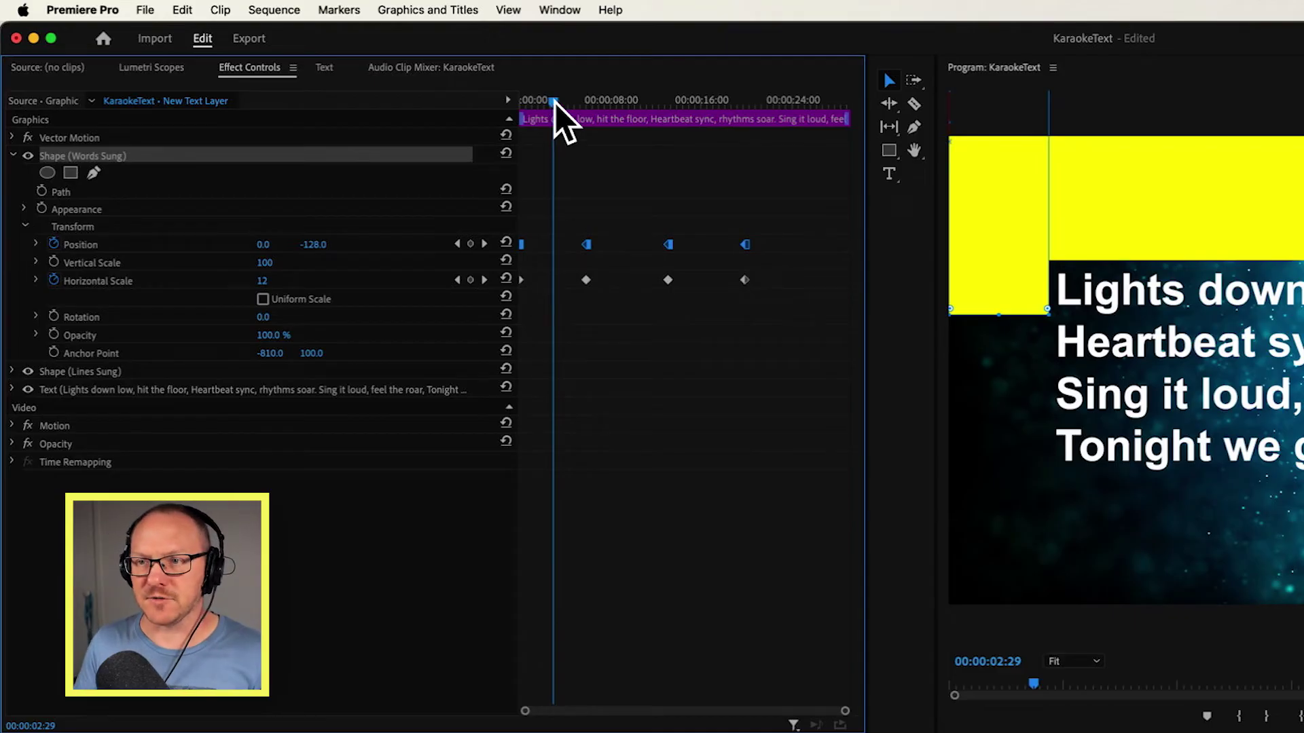
pyautogui.moveTo(556, 103); pyautogui.dragTo(781, 129)
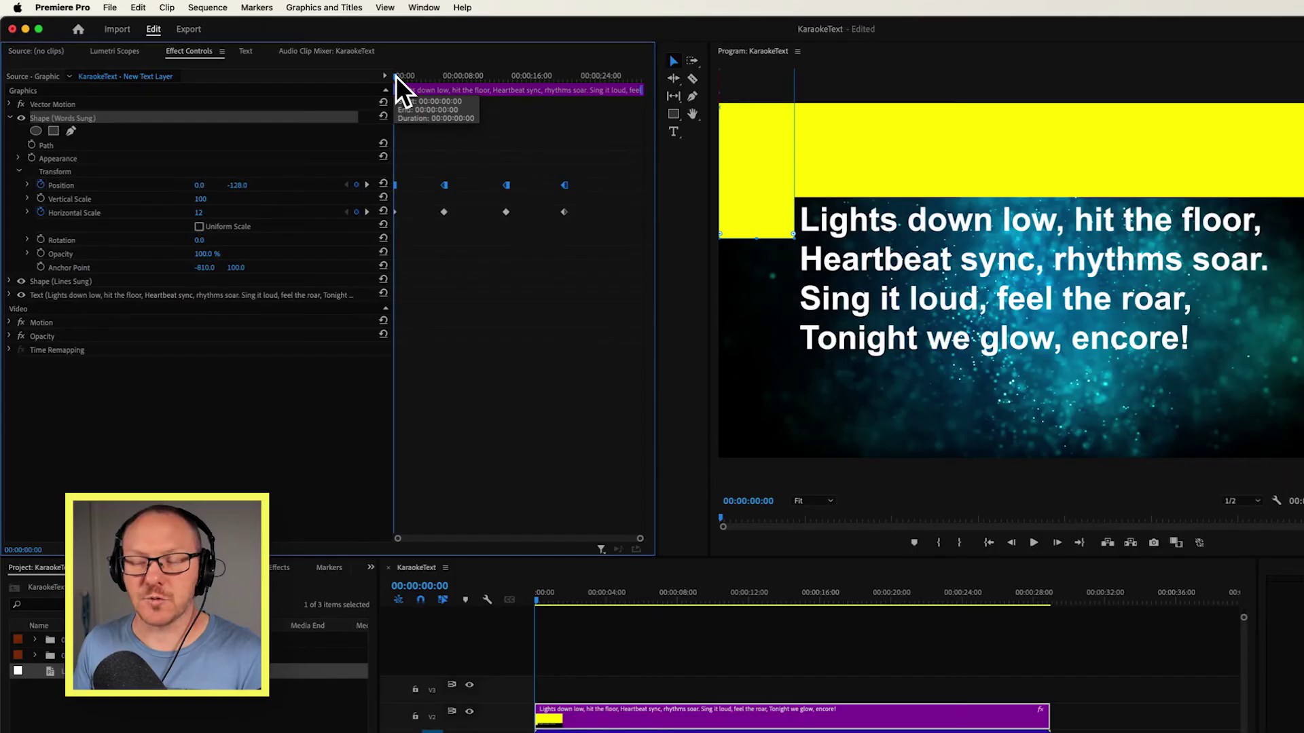
# Keyframe Horizontal Scale at 3:19 and 10:23 to sweep the highlight across lines one and two
pyautogui.moveTo(411, 80); pyautogui.dragTo(426, 88)
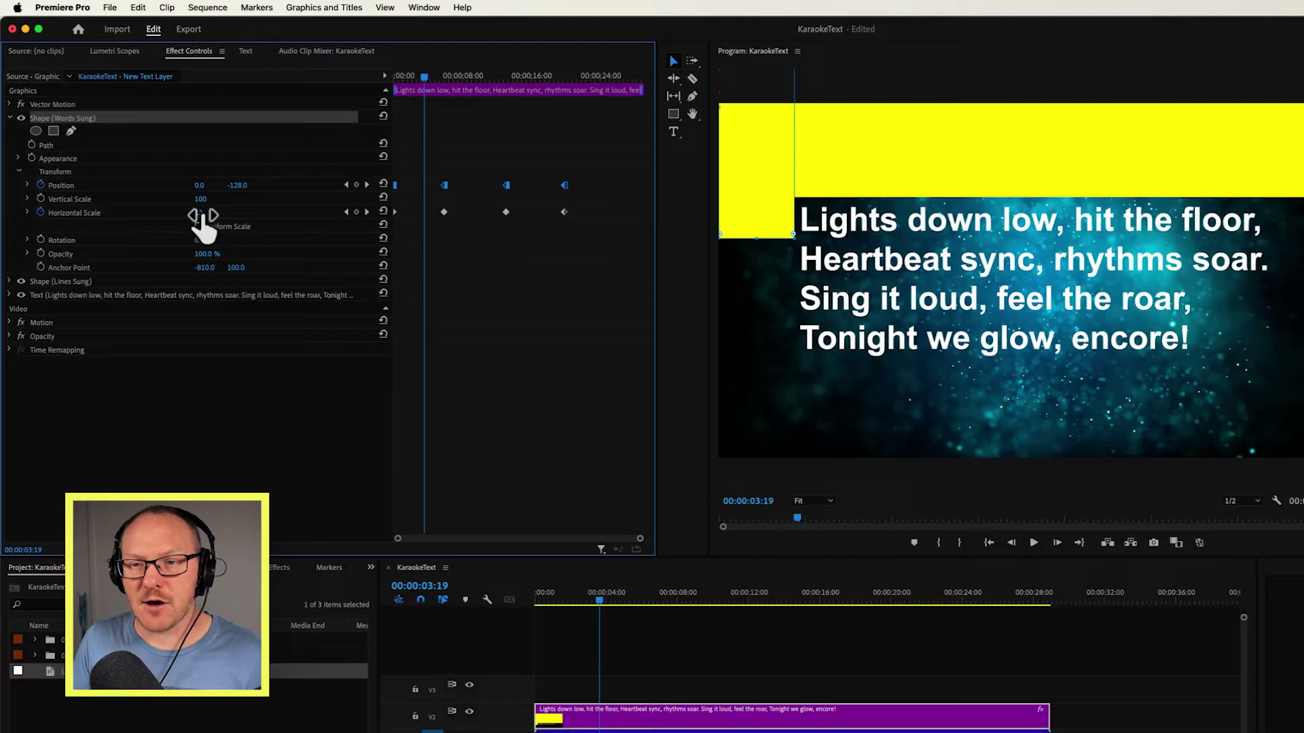
pyautogui.moveTo(202, 216); pyautogui.dragTo(262, 216)
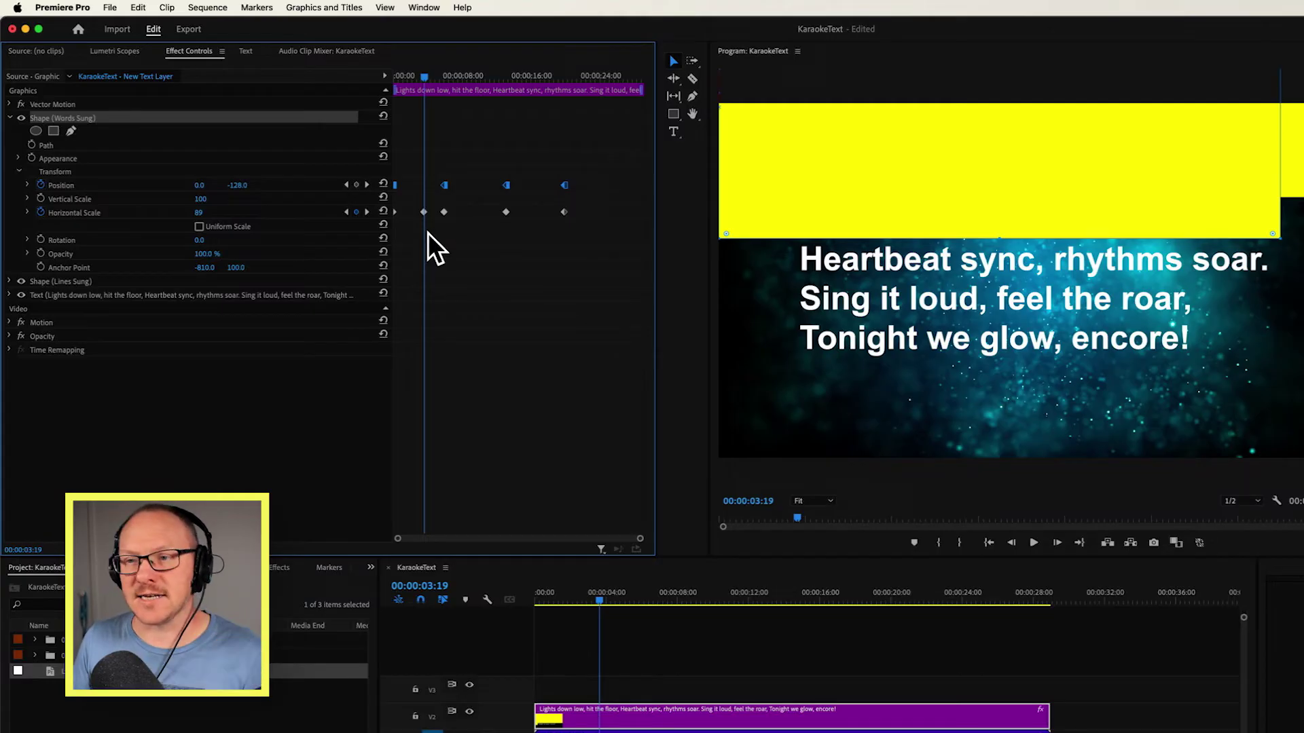
pyautogui.rightClick(423, 210)
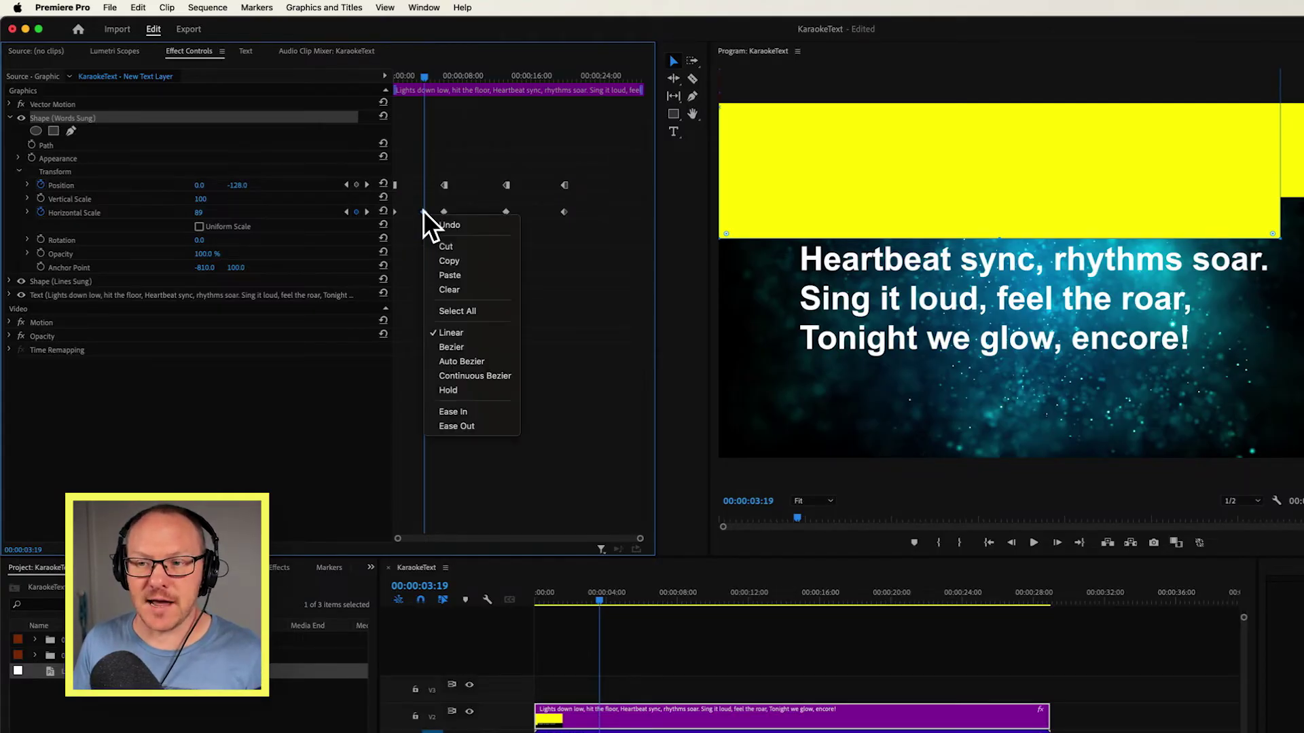
pyautogui.click(454, 383)
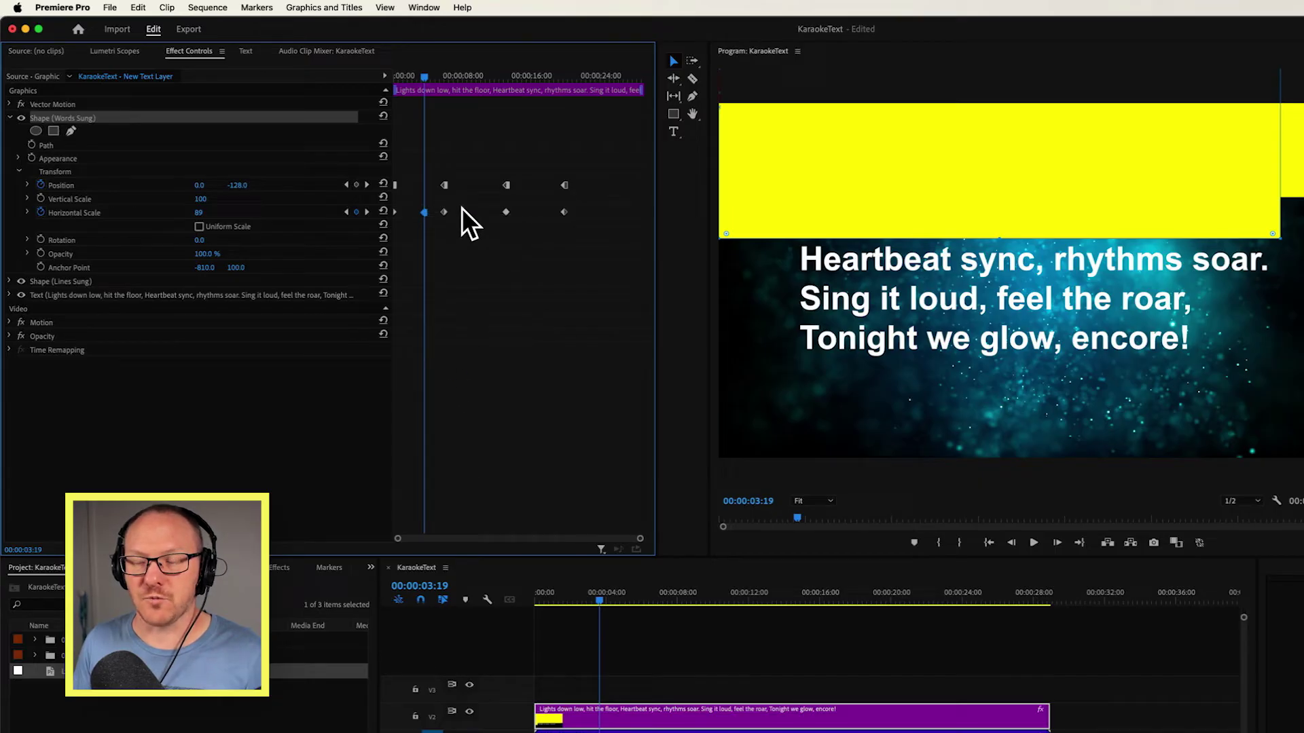
pyautogui.moveTo(427, 72); pyautogui.dragTo(488, 92)
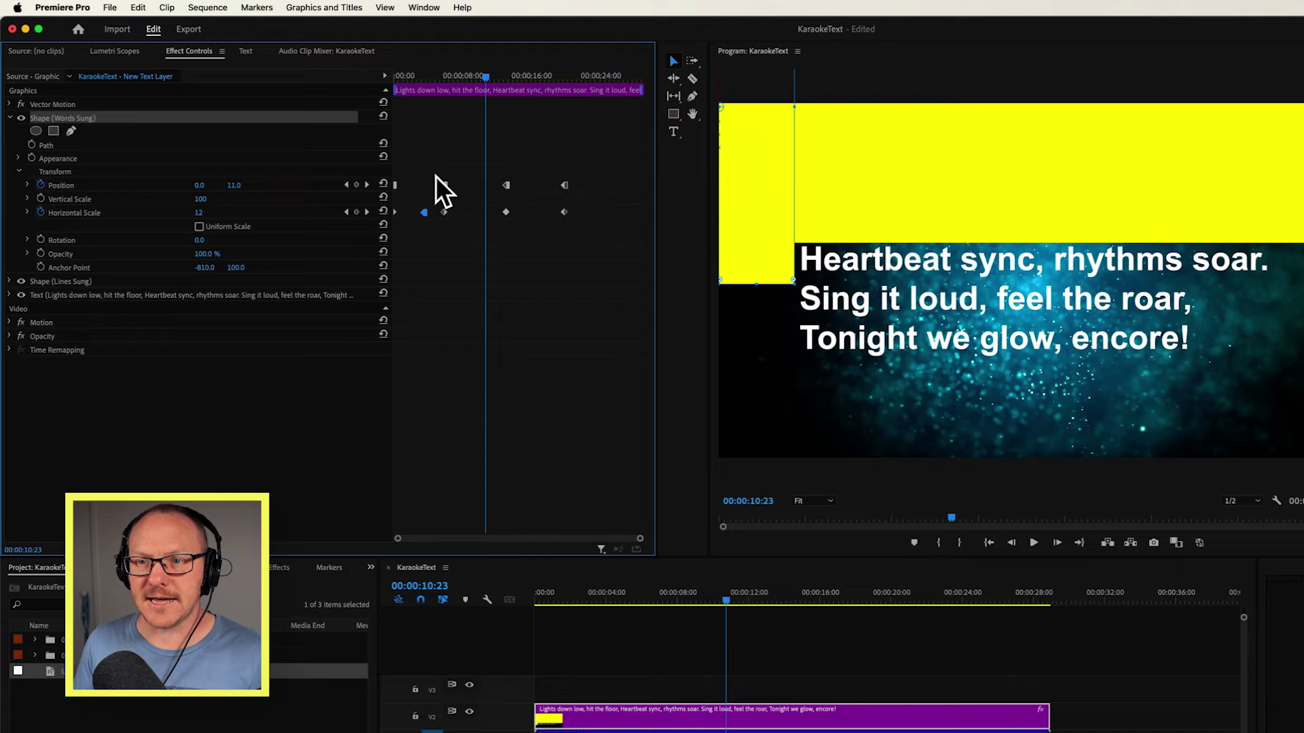
pyautogui.moveTo(219, 216); pyautogui.dragTo(271, 216)
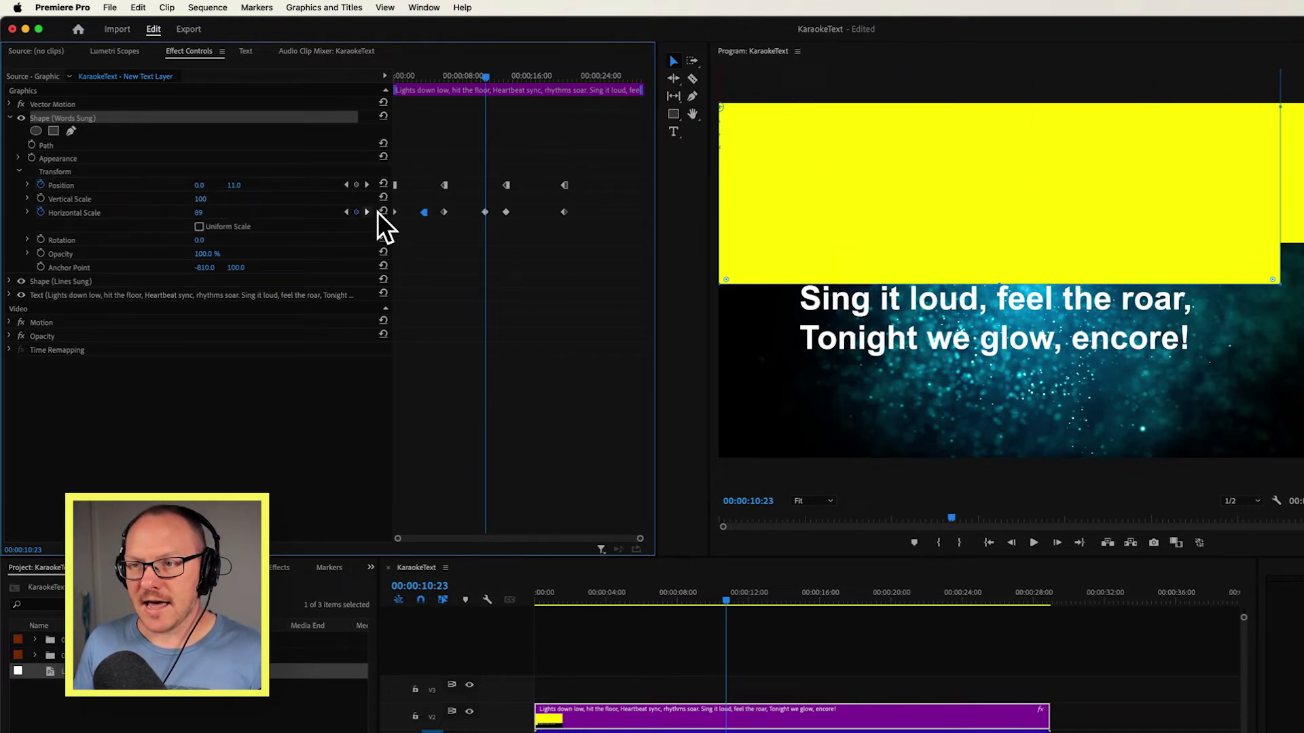
pyautogui.rightClick(484, 212)
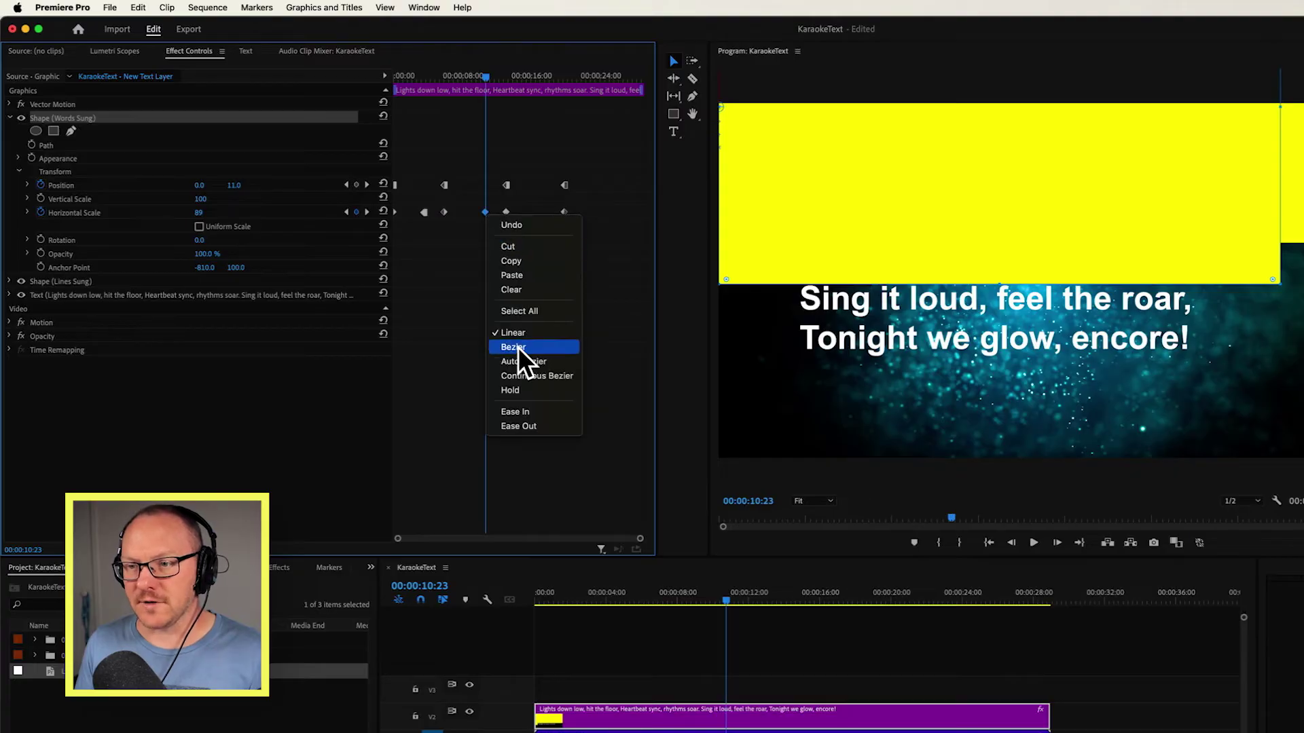
pyautogui.click(519, 389)
# Keyframe Horizontal Scale at 18:04 and 24:25 for lines three and four, reaching 76%
pyautogui.moveTo(524, 75); pyautogui.dragTo(548, 76)
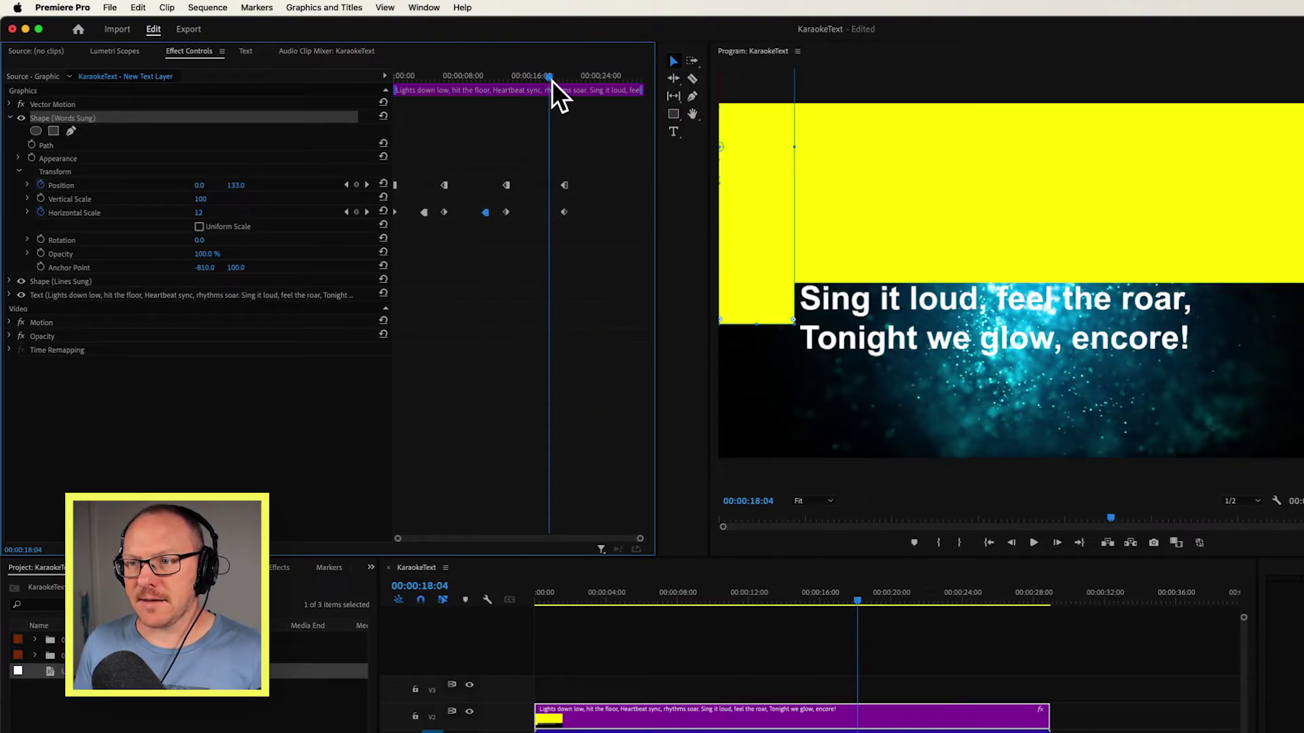
pyautogui.moveTo(201, 216); pyautogui.dragTo(246, 235)
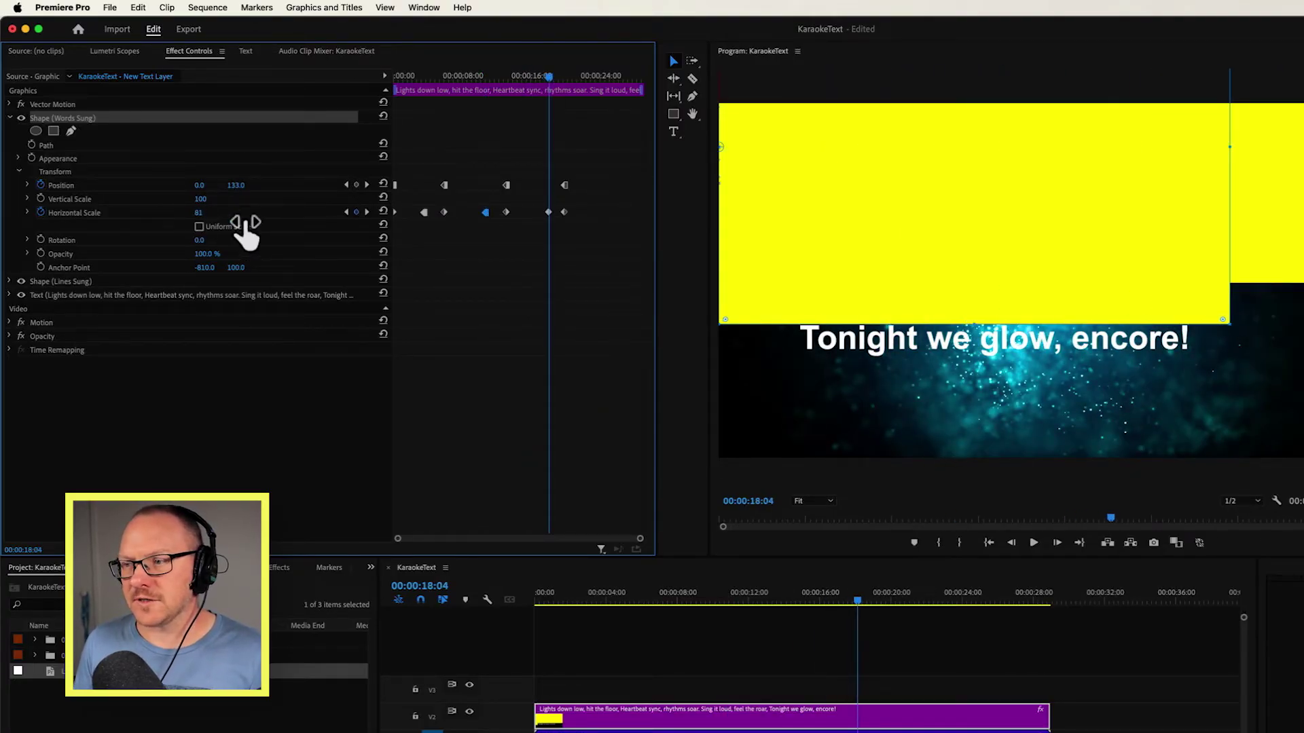
pyautogui.rightClick(549, 212)
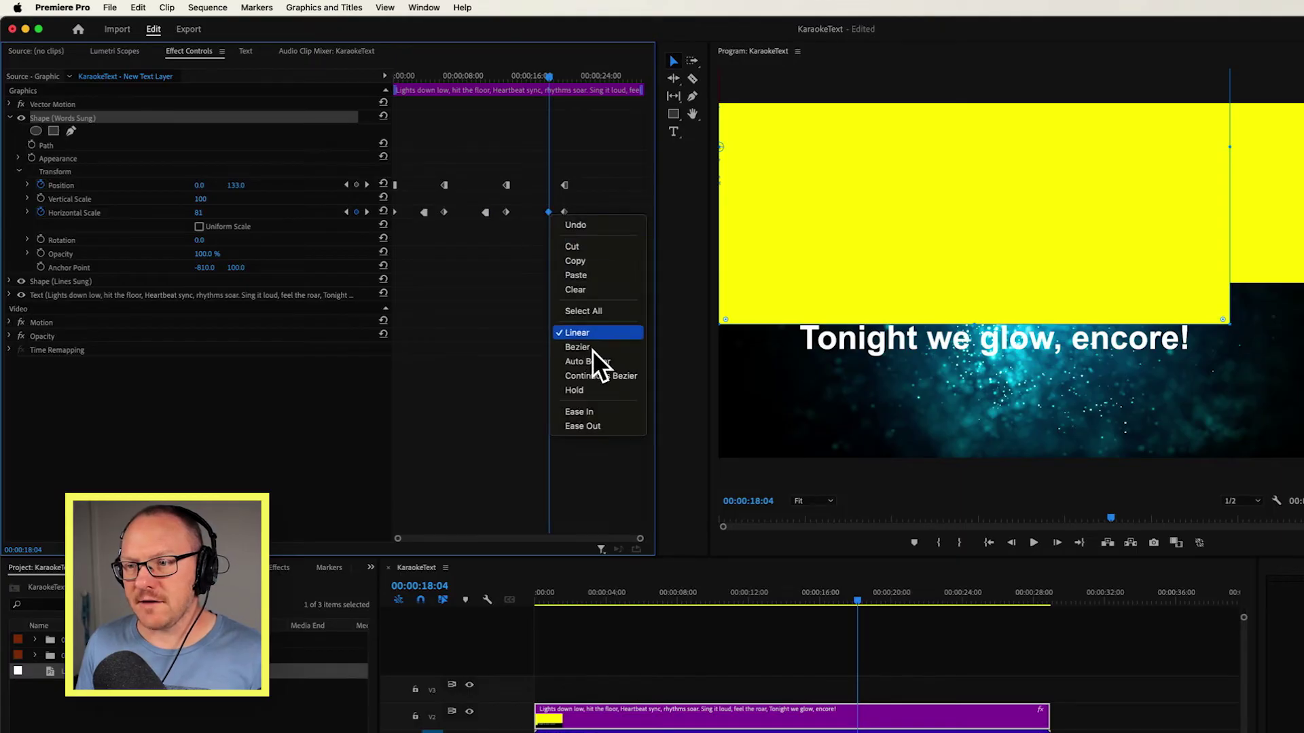
pyautogui.click(585, 375)
pyautogui.moveTo(554, 76); pyautogui.dragTo(607, 85)
pyautogui.moveTo(205, 211); pyautogui.dragTo(311, 216)
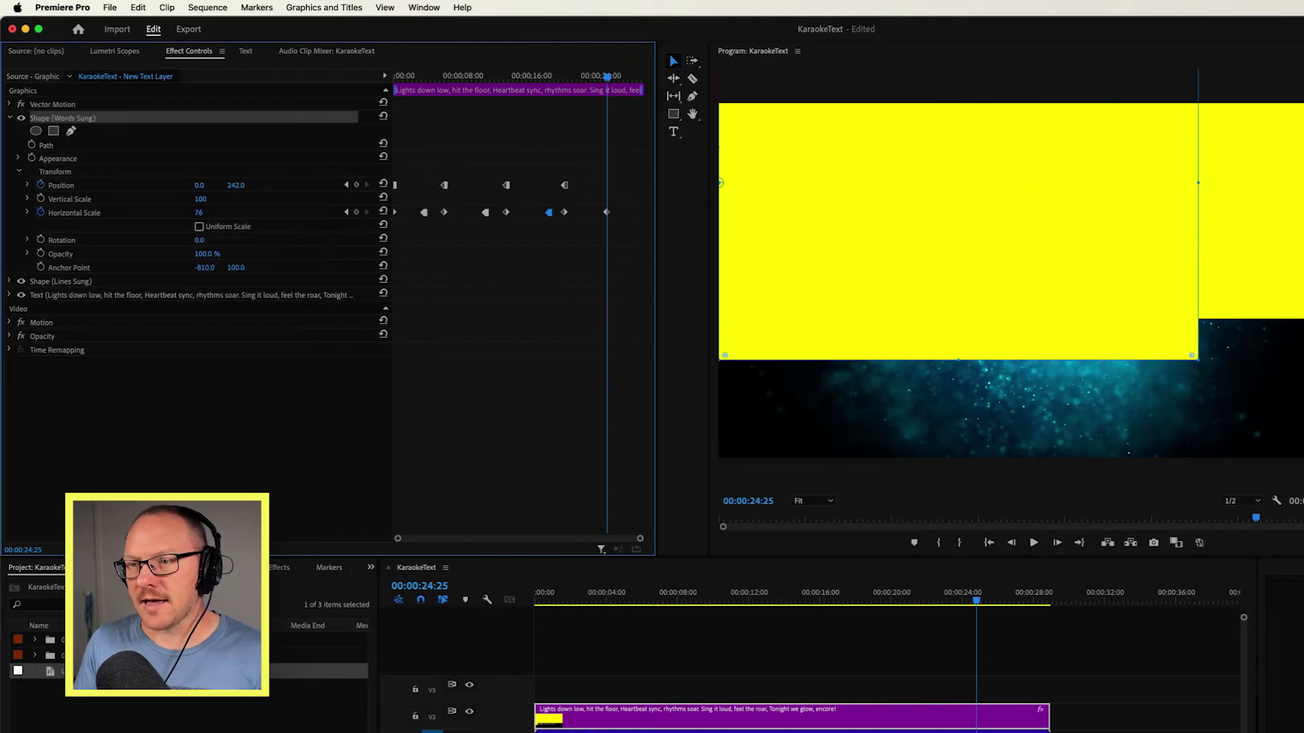
pyautogui.rightClick(607, 212)
pyautogui.click(650, 391)
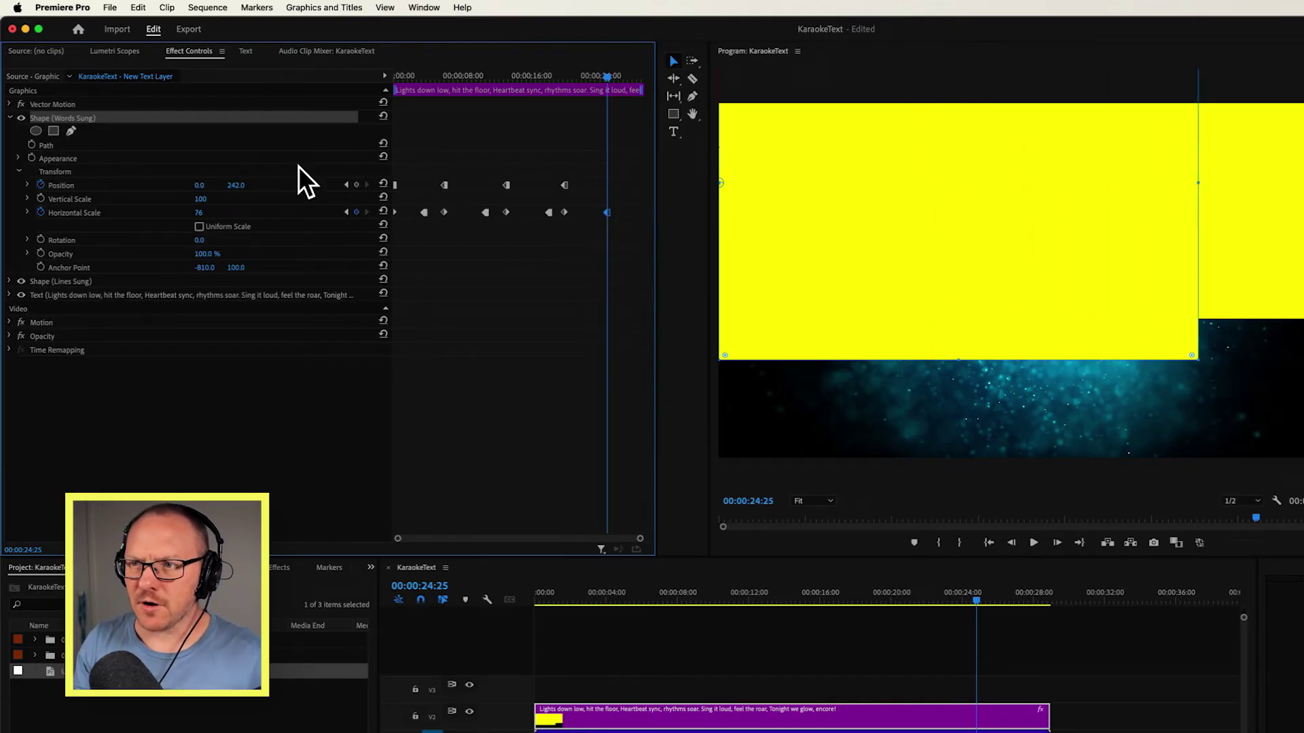
pyautogui.moveTo(603, 78); pyautogui.dragTo(328, 80)
pyautogui.press('space')
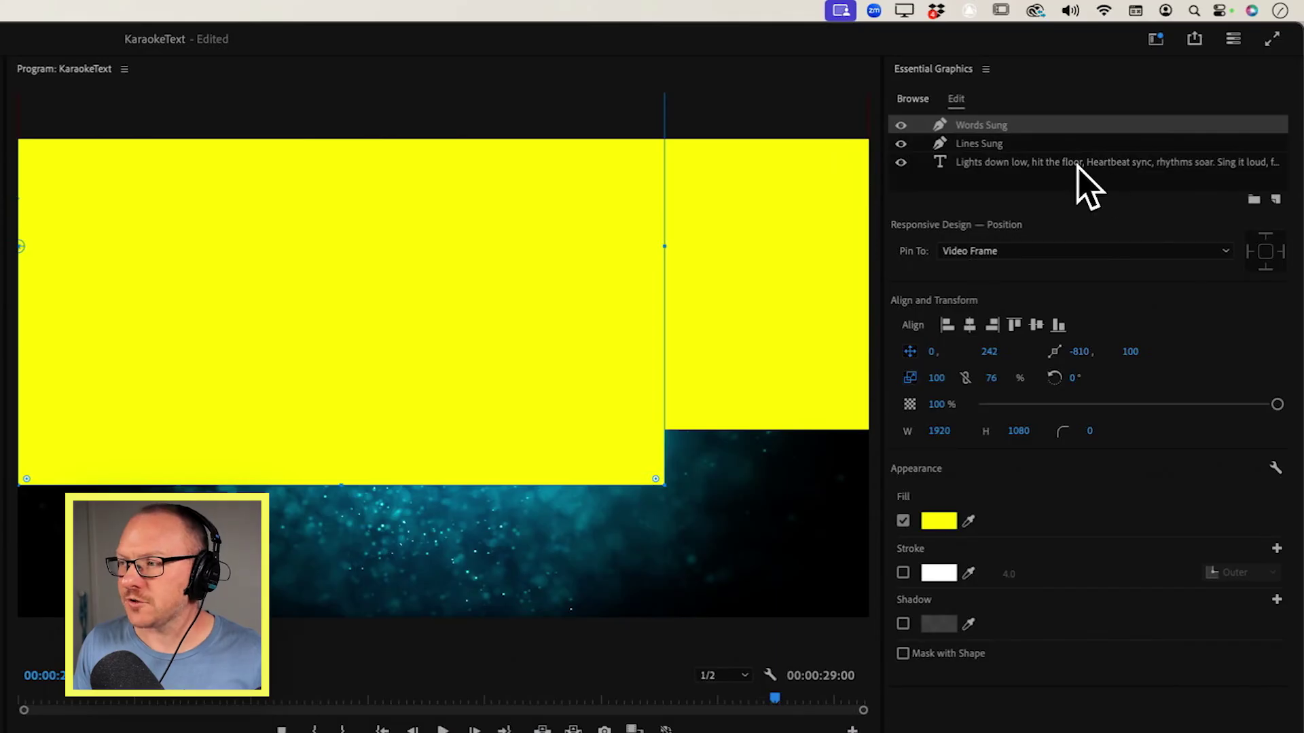
# Move the lyrics text layer above Words Sung and Lines Sung, then step back in the song to review
pyautogui.click(1023, 163)
pyautogui.moveTo(1007, 161); pyautogui.dragTo(1010, 129)
pyautogui.moveTo(1011, 126); pyautogui.dragTo(1011, 121)
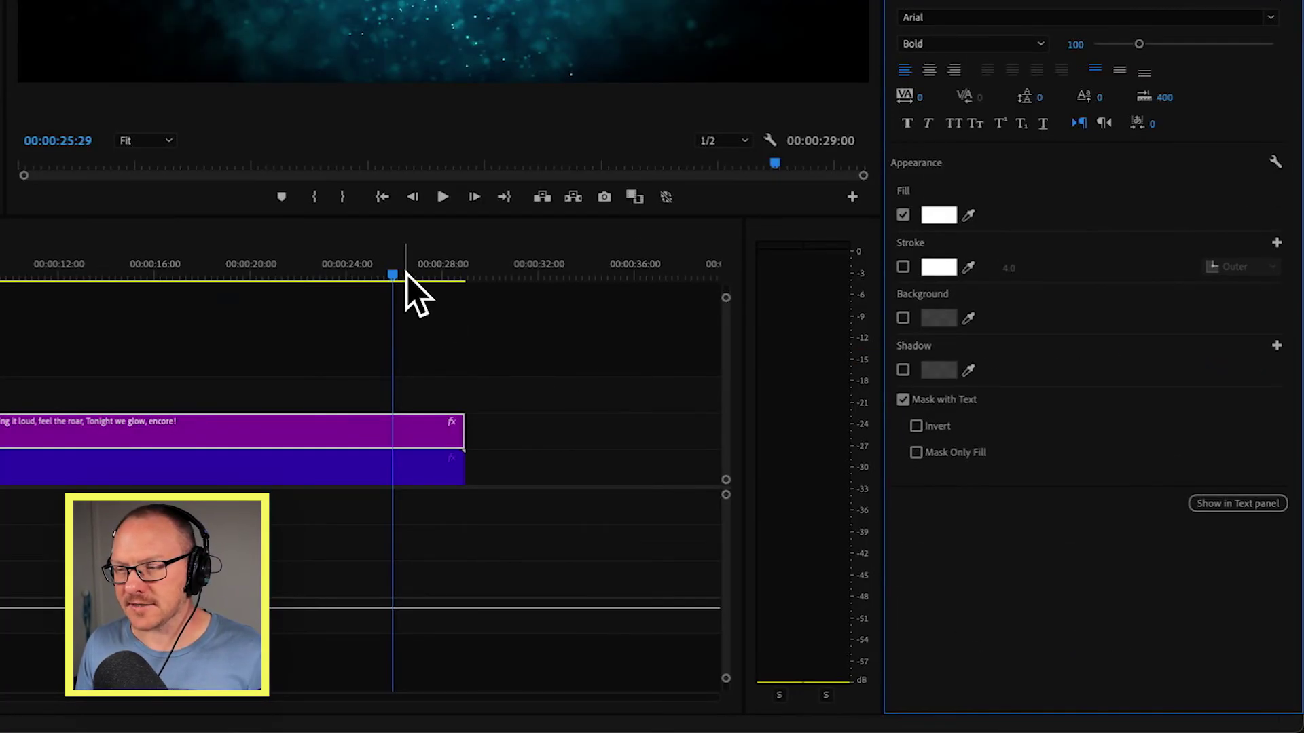
pyautogui.press('j')
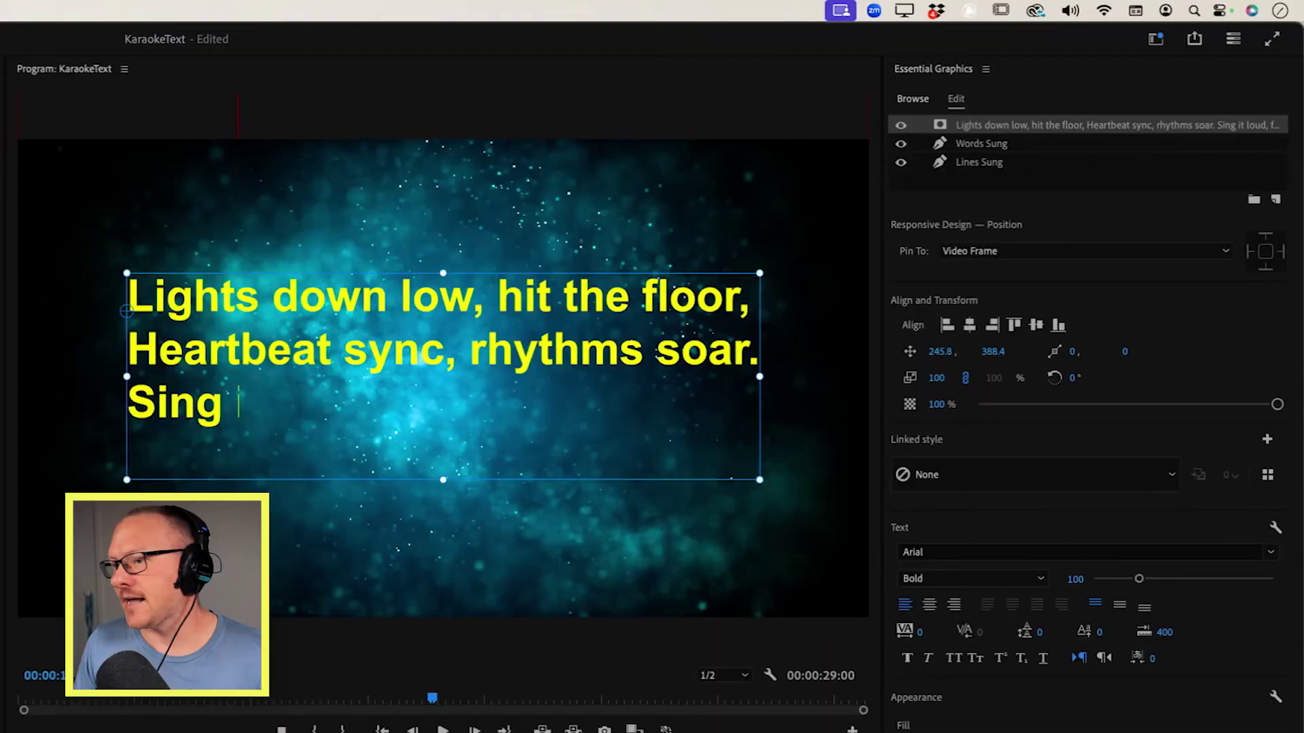
# Add a new full-frame rectangle sized 1920 by 1080
pyautogui.click(997, 178)
pyautogui.click(1237, 262)
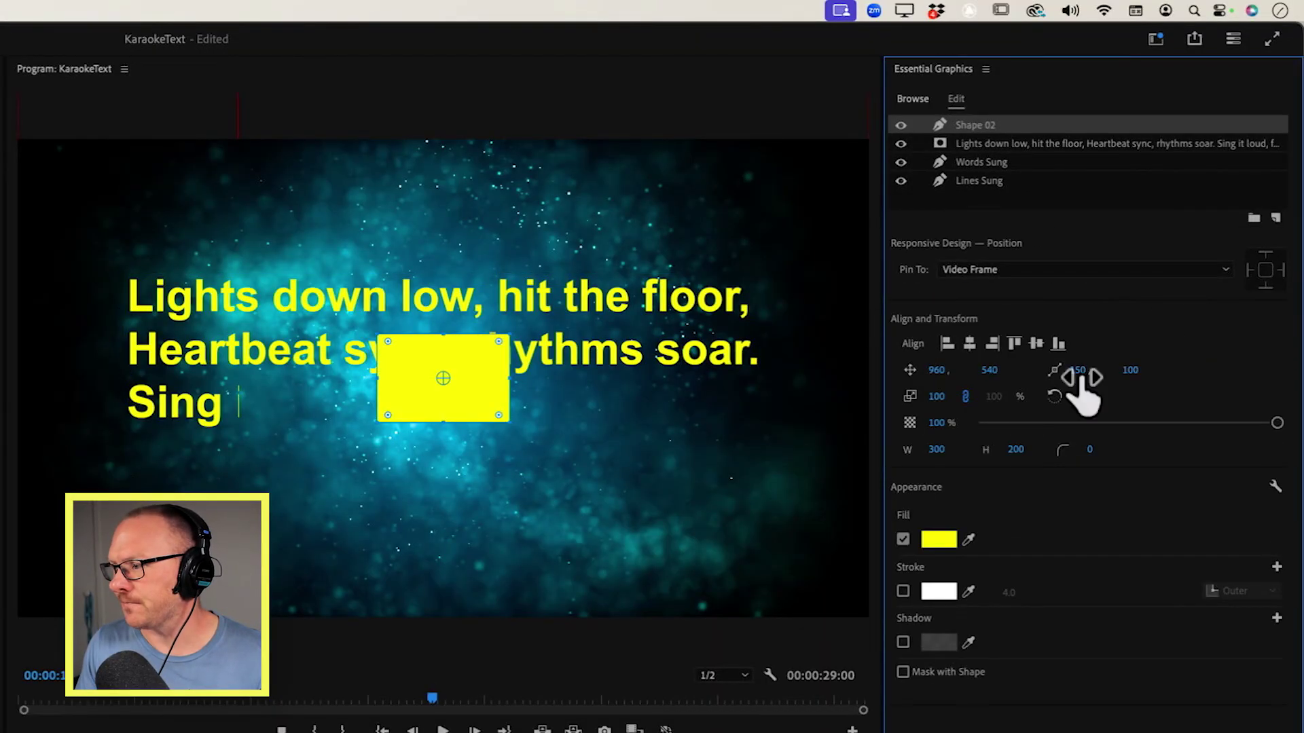
pyautogui.write('1')
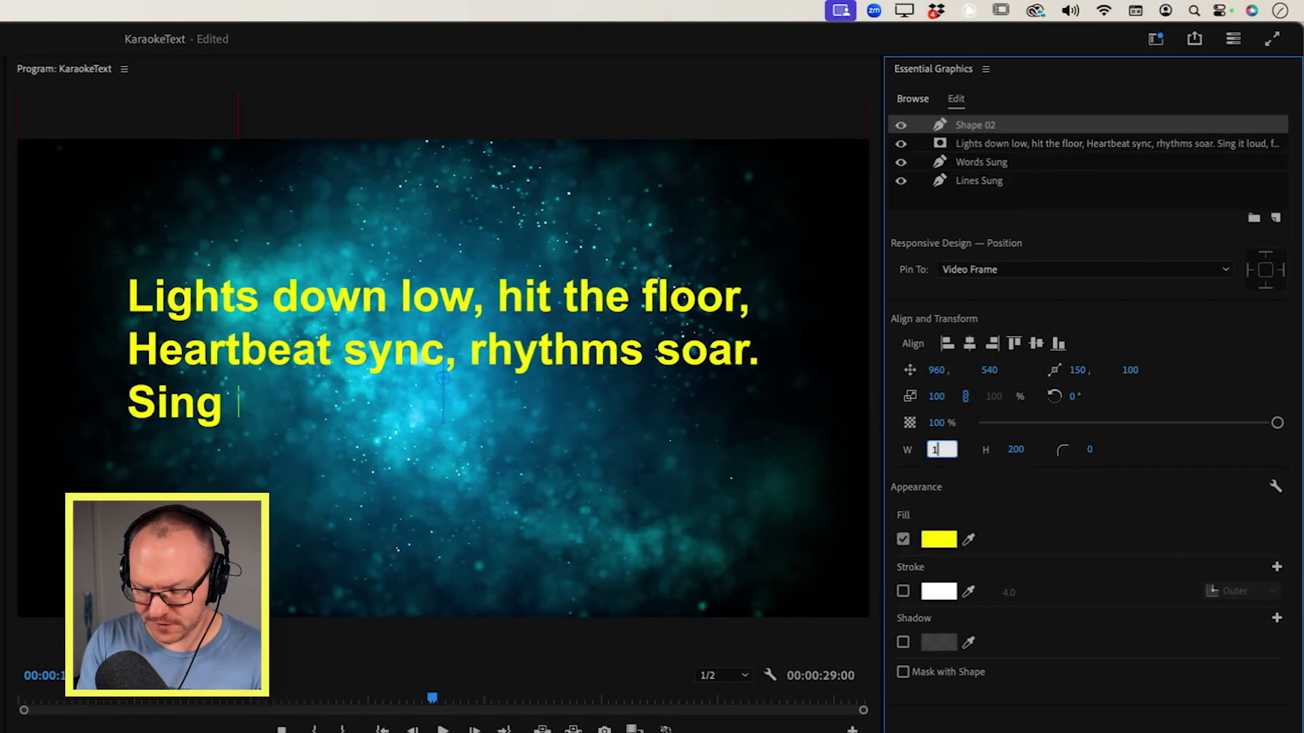
pyautogui.write('920')
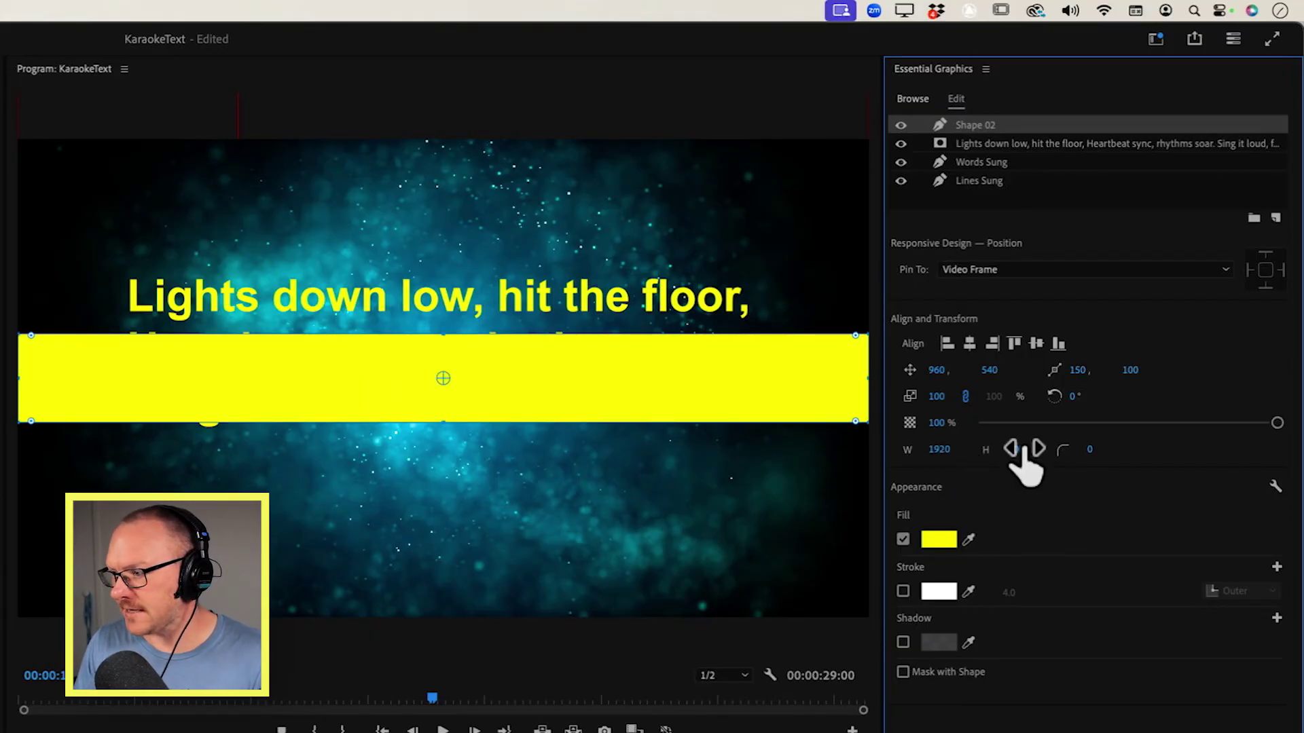
pyautogui.click(1022, 450)
pyautogui.write('1080')
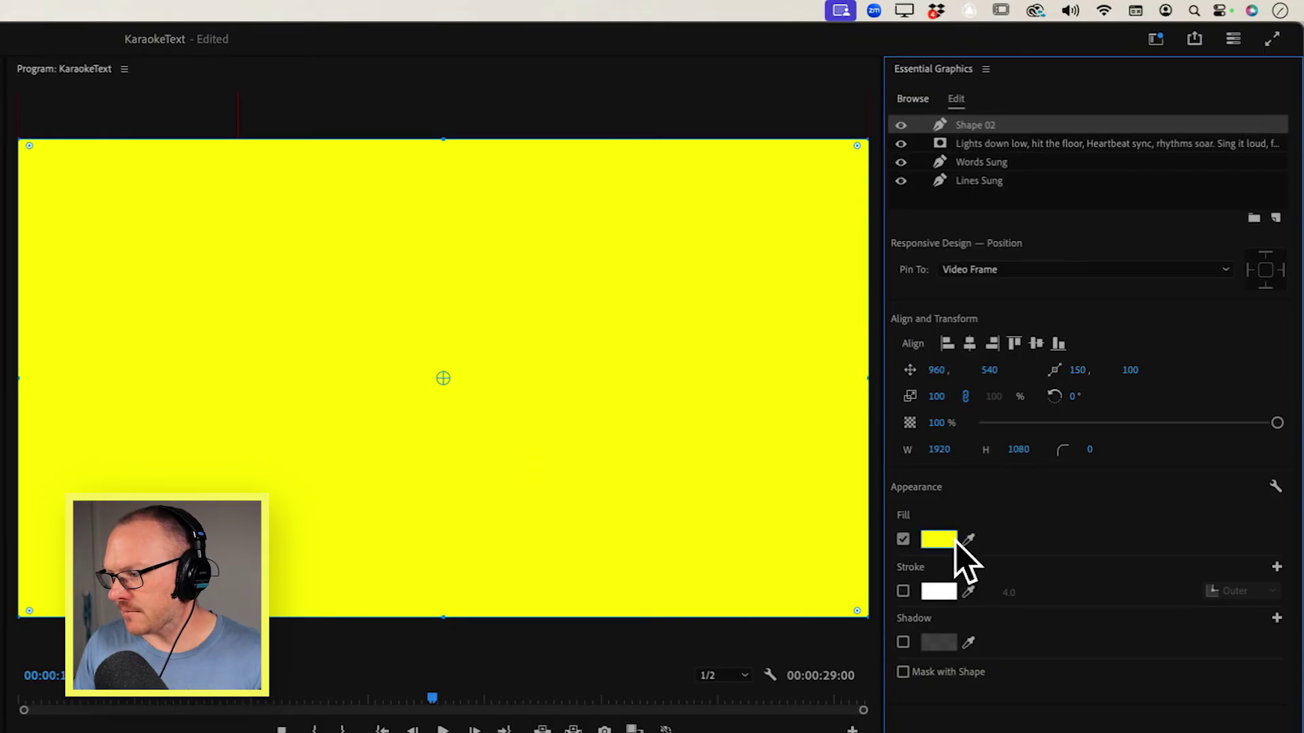
# Fill Shape 02 with white (ffffff) and move it to the bottom of the layer list
pyautogui.click(947, 543)
pyautogui.write('ffffff')
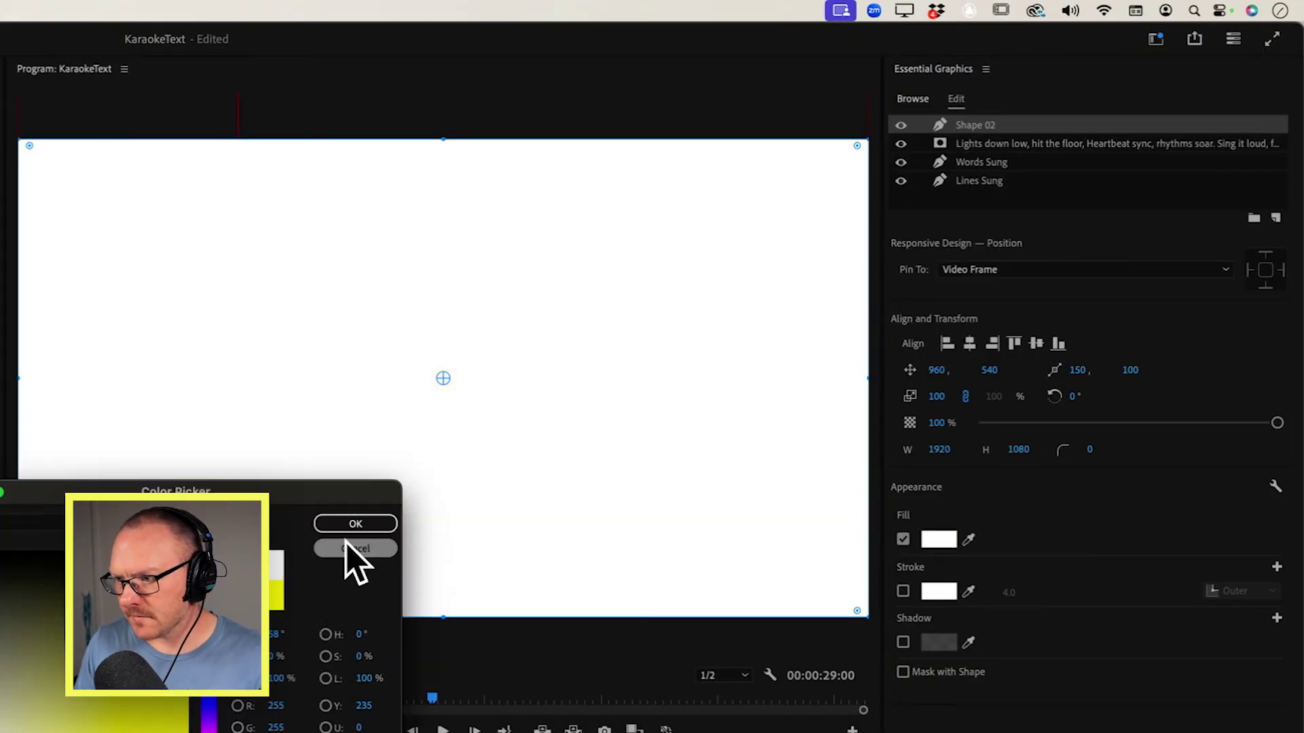
pyautogui.click(353, 524)
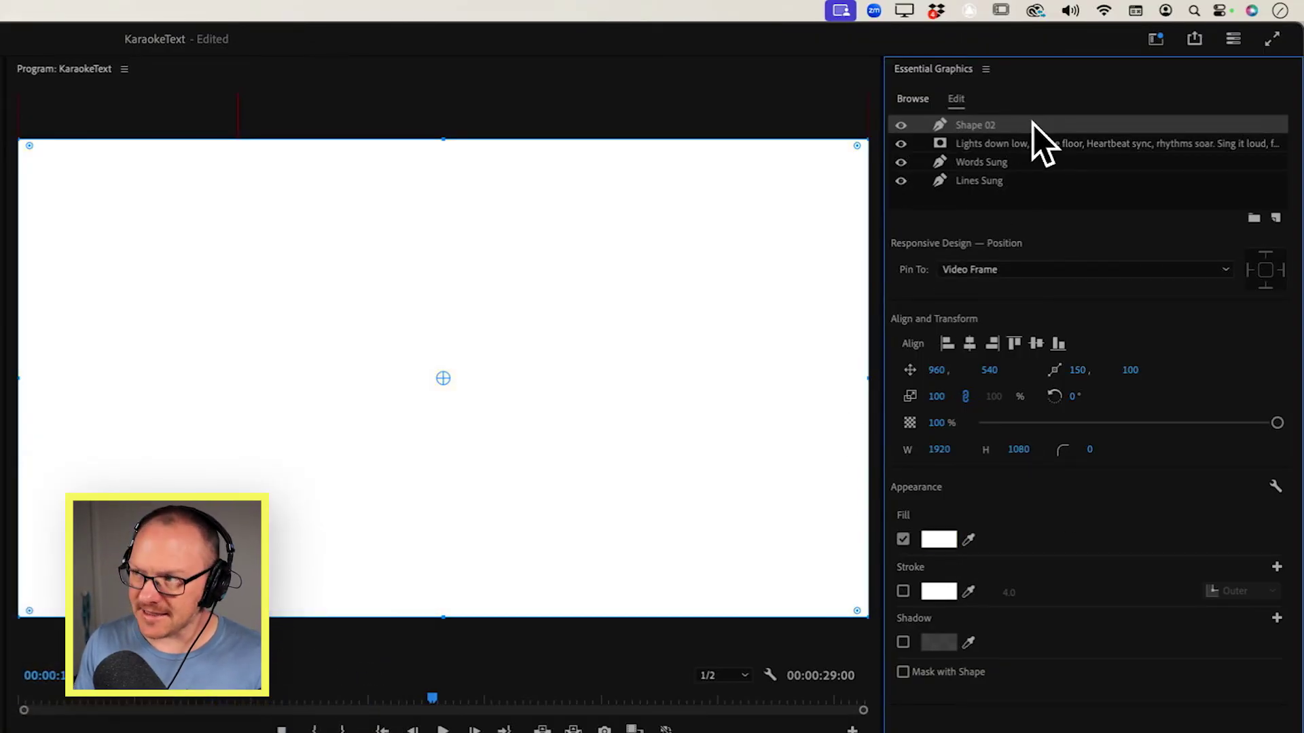
pyautogui.moveTo(1032, 195); pyautogui.dragTo(1034, 190)
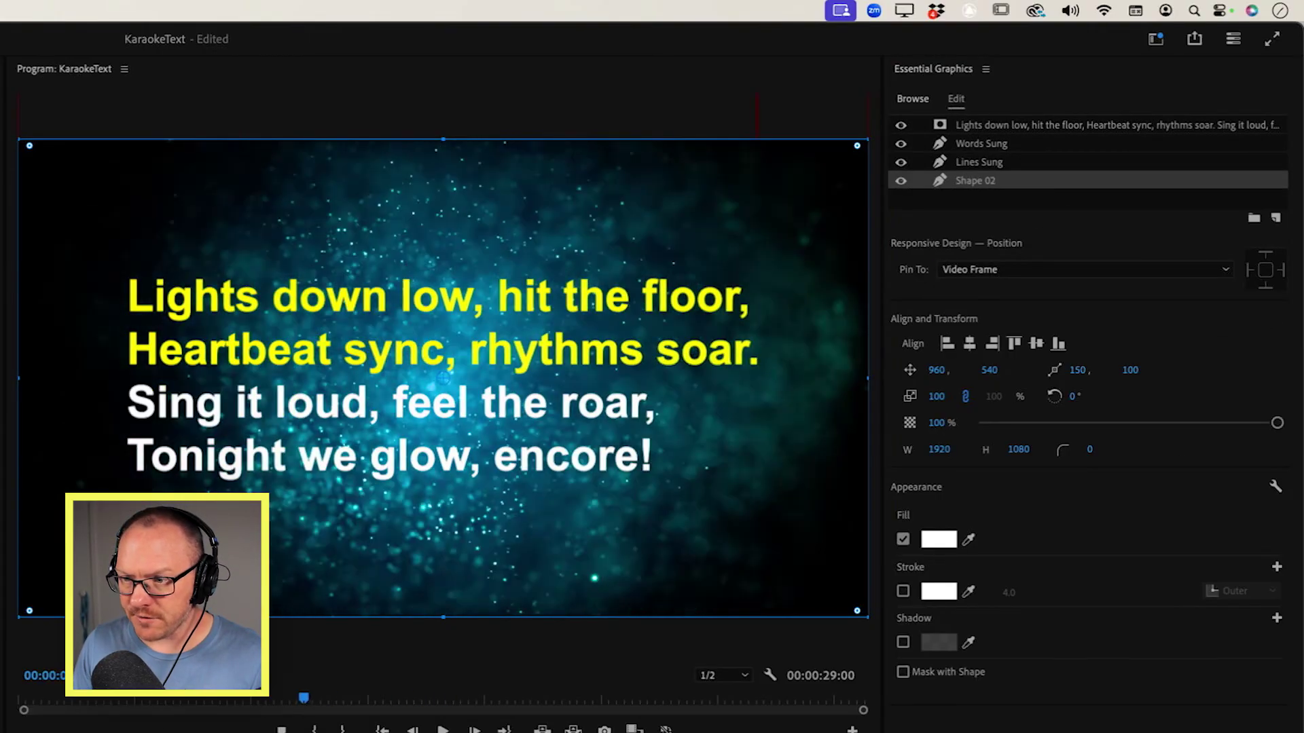
pyautogui.press('Home')
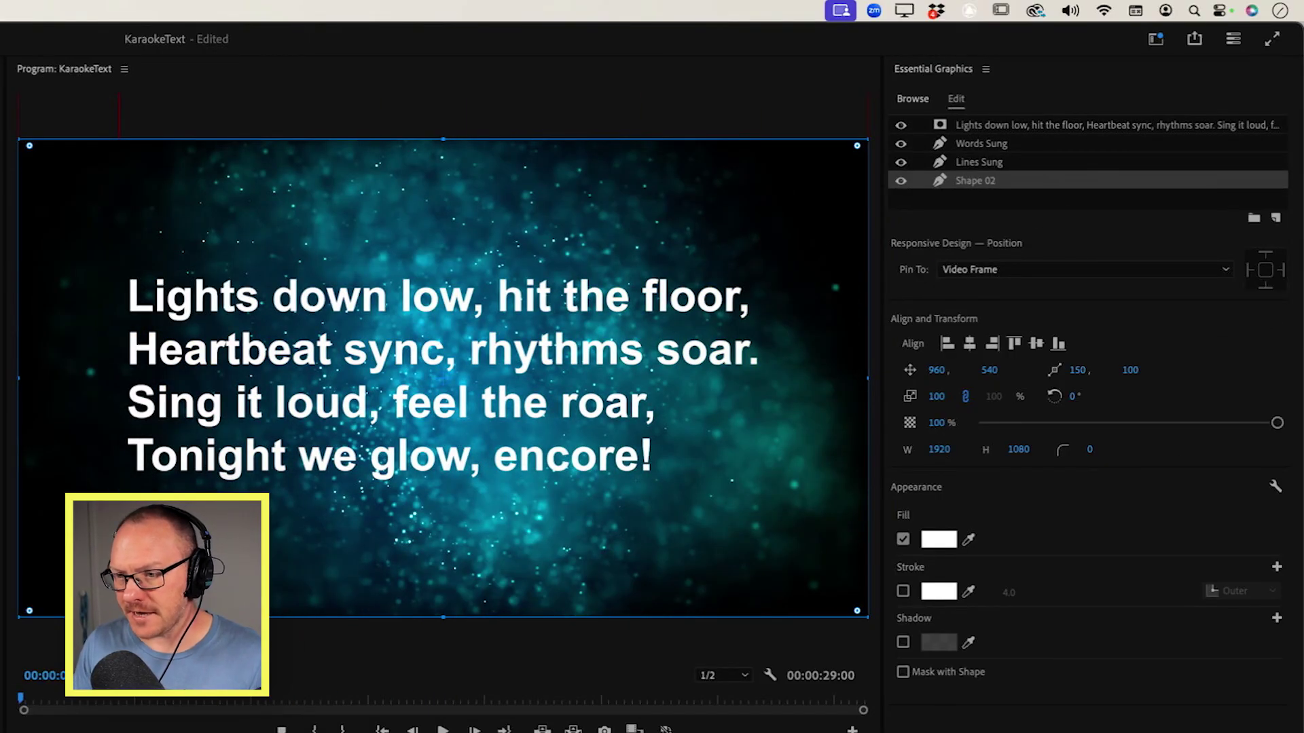
pyautogui.press('space')
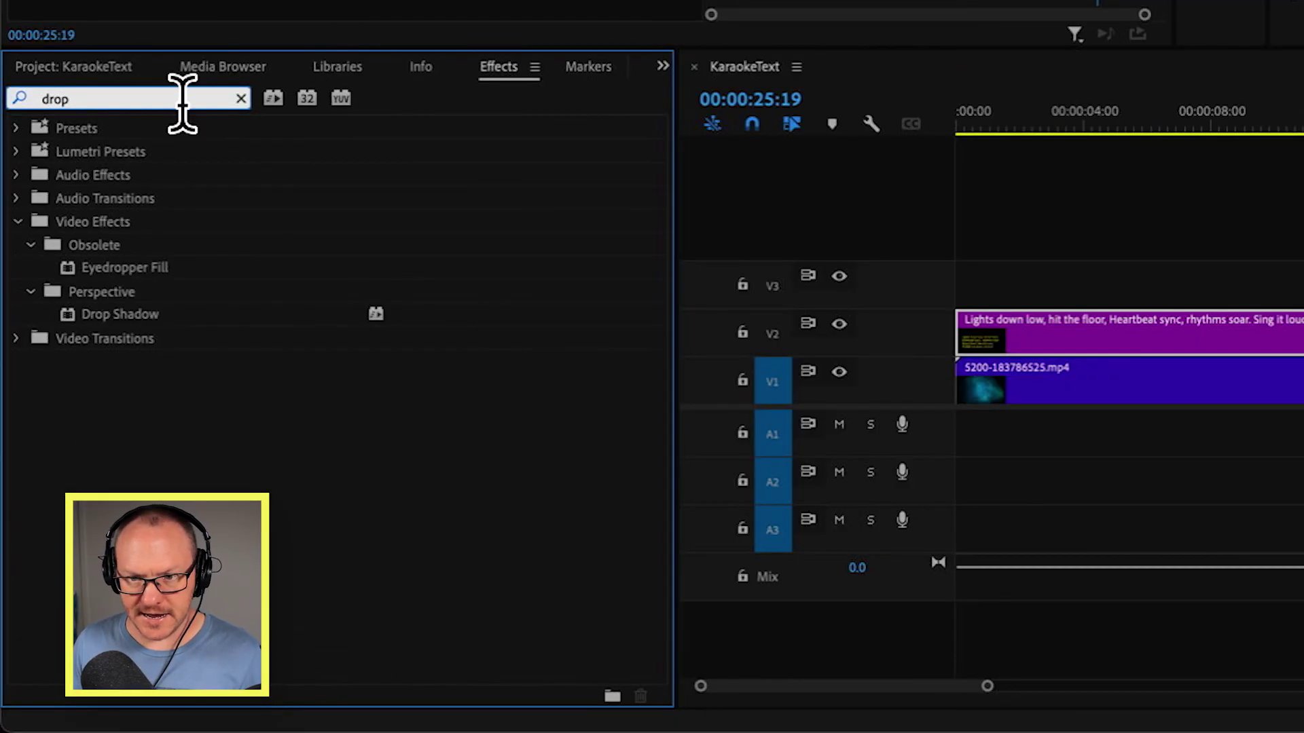
# Apply the Drop Shadow effect to the karaoke graphic's layers
pyautogui.moveTo(111, 311); pyautogui.dragTo(691, 204)
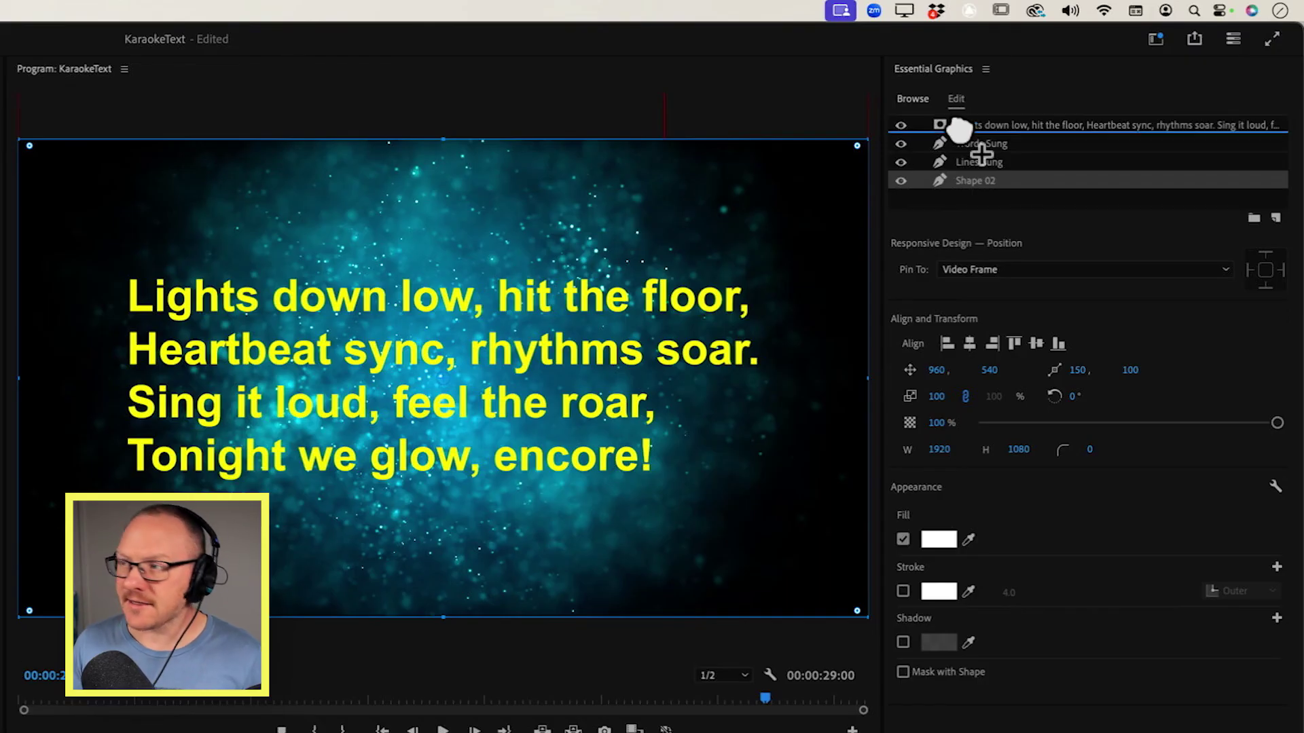
pyautogui.moveTo(965, 124); pyautogui.dragTo(978, 131)
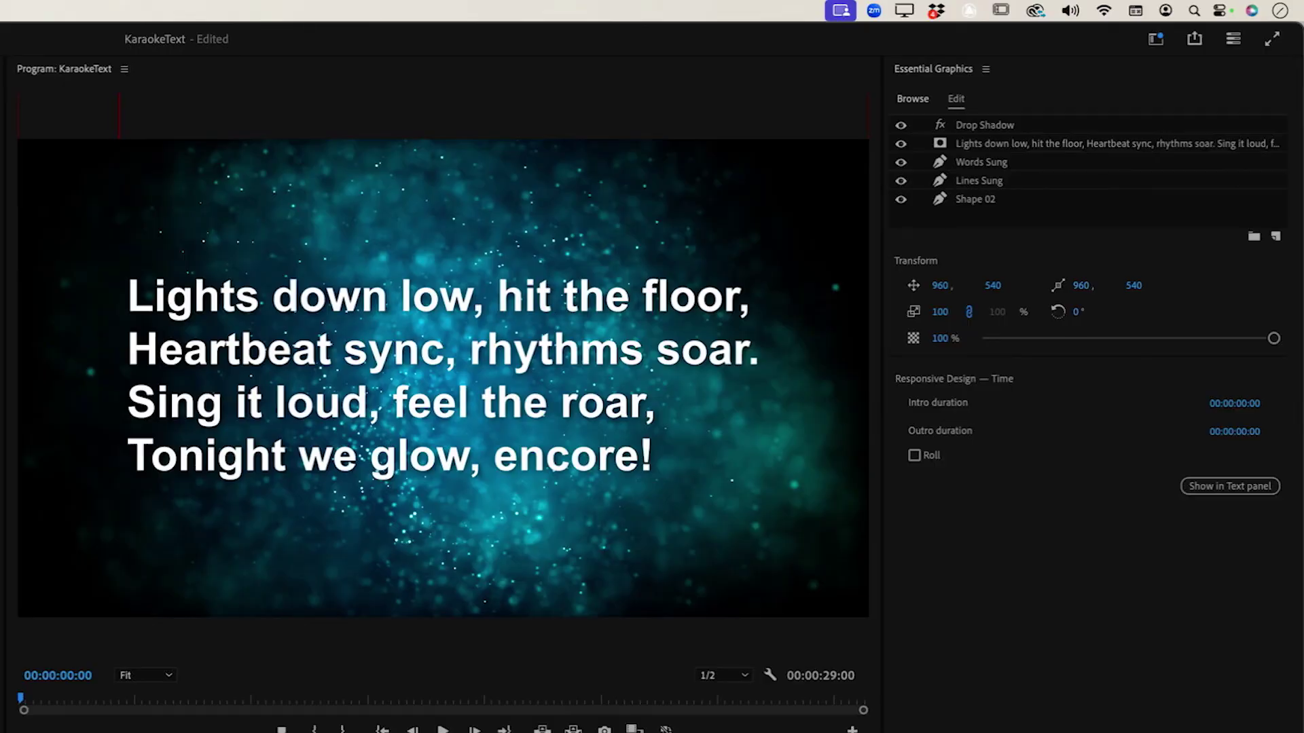
pyautogui.press('space')
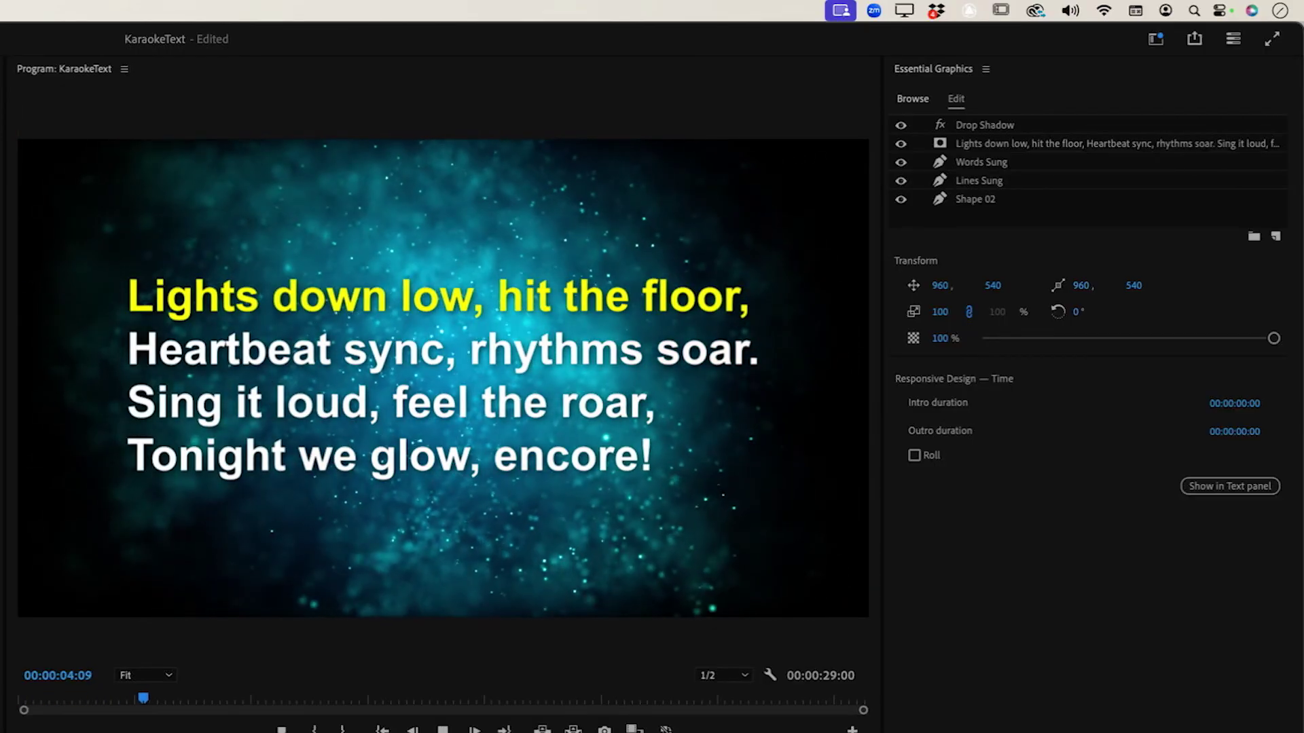